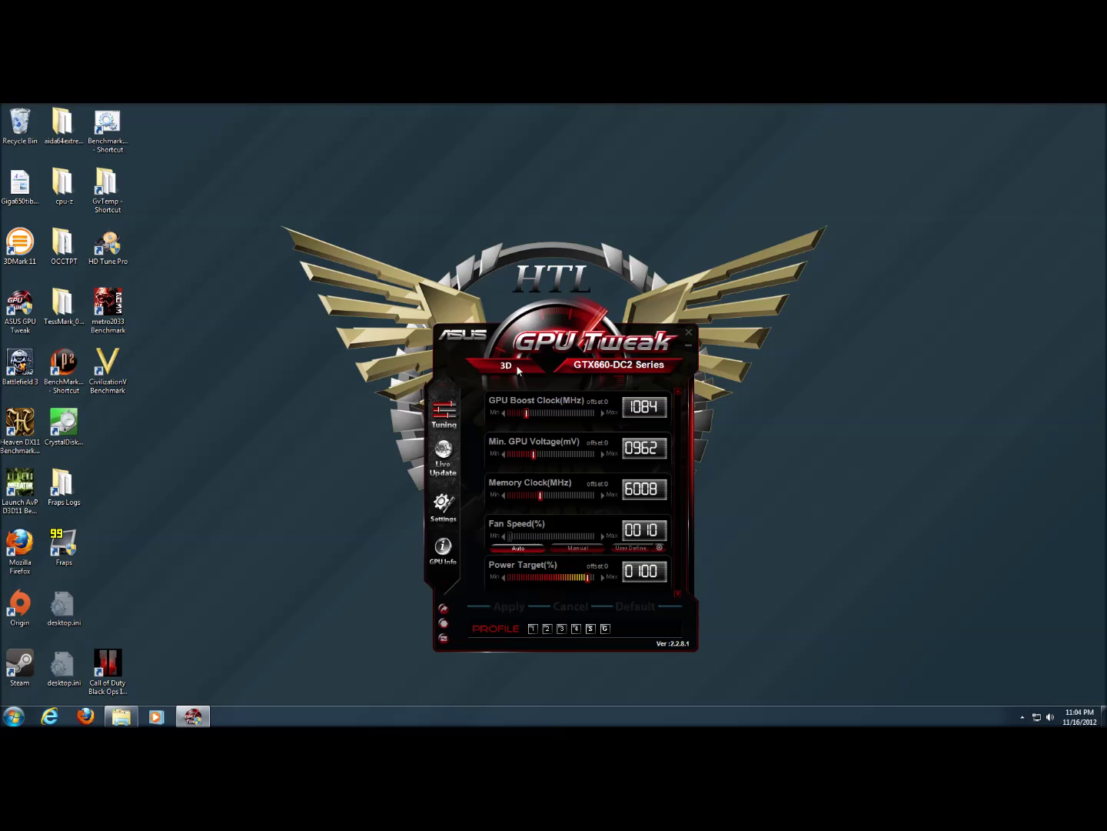
- Nudge the GPU Boost Clock slider just above its 1084 MHz default
{"action": "left_click_drag", "start_coordinate": [528, 417], "coordinate": [533, 417]}
- Enter 1085 MHz as the Boost Clock, then reset tuning to the 1084 MHz default
{"action": "left_click", "coordinate": [655, 406]}
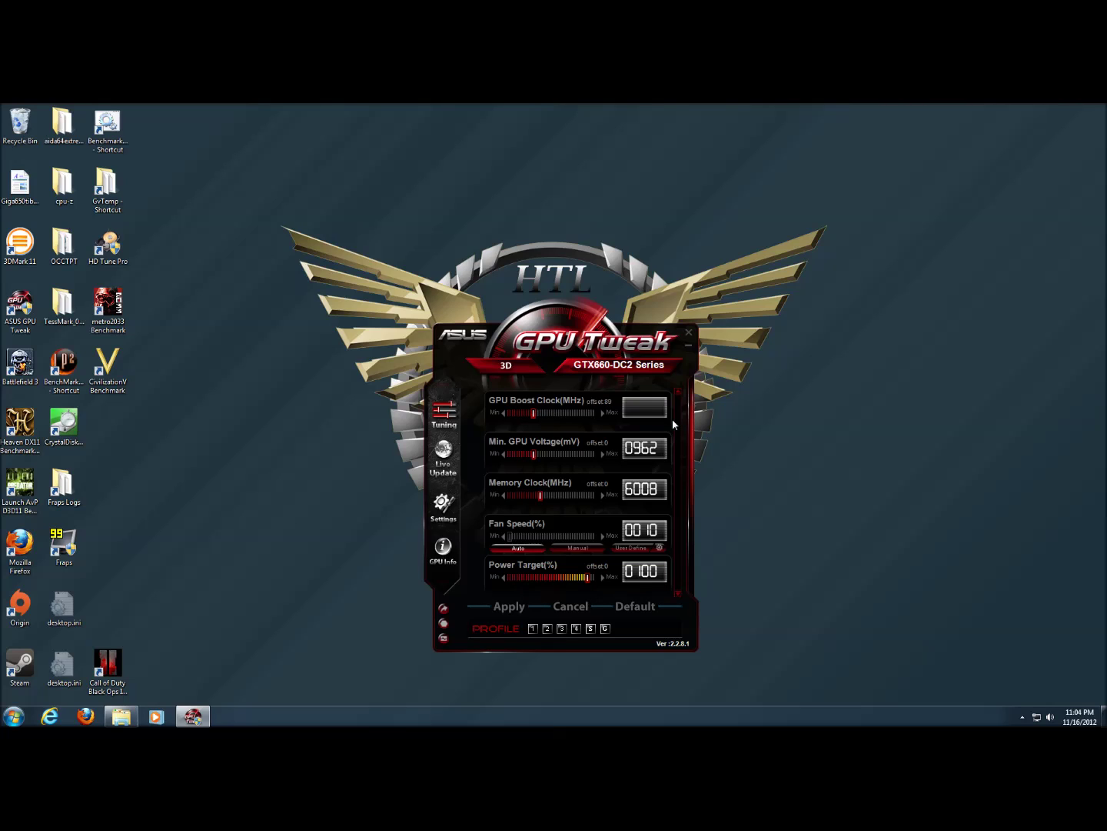
{"action": "type", "text": "1085"}
{"action": "key", "text": "Return"}
{"action": "left_click", "coordinate": [632, 608]}
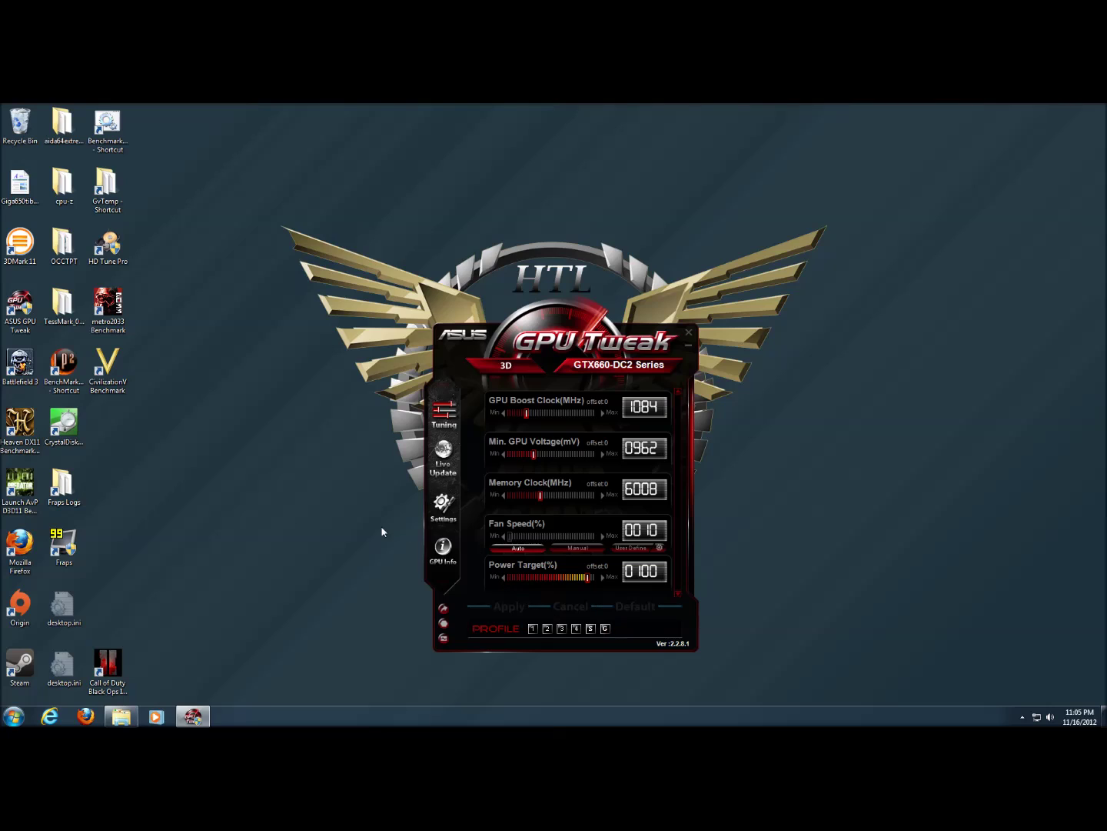
- Show the Live Update page reporting up to date with VBIOS 80.06.10.00.0CMR
{"action": "left_click", "coordinate": [446, 454]}
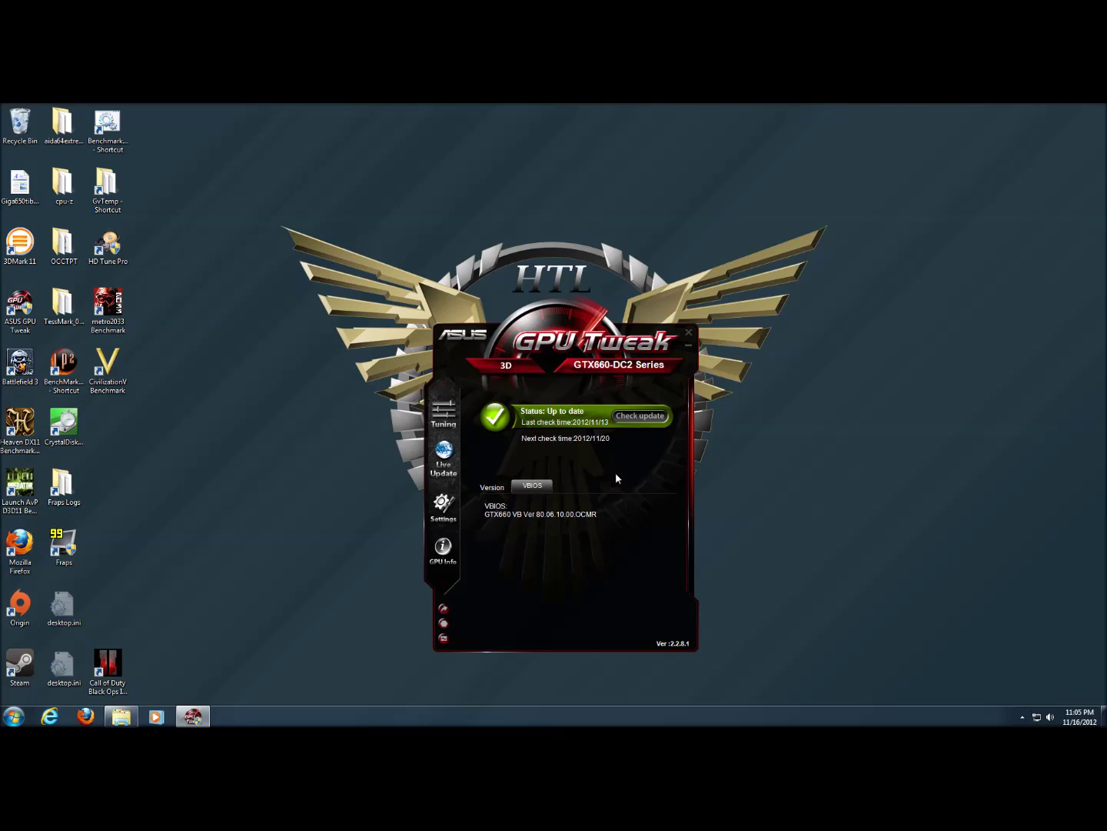
- Browse the Main, Tuning, Tune Setting, LiveUpdate and Recording settings tabs, ending on Hotkey
{"action": "left_click", "coordinate": [443, 504]}
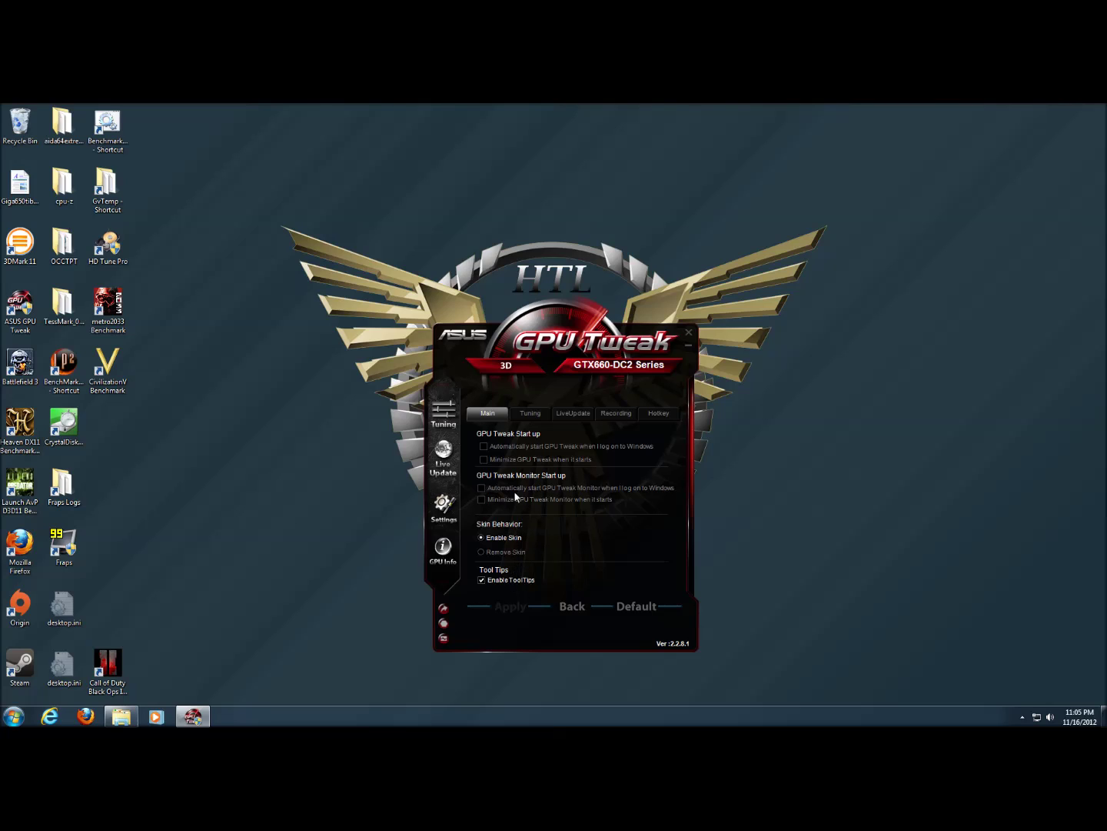
{"action": "left_click", "coordinate": [545, 416]}
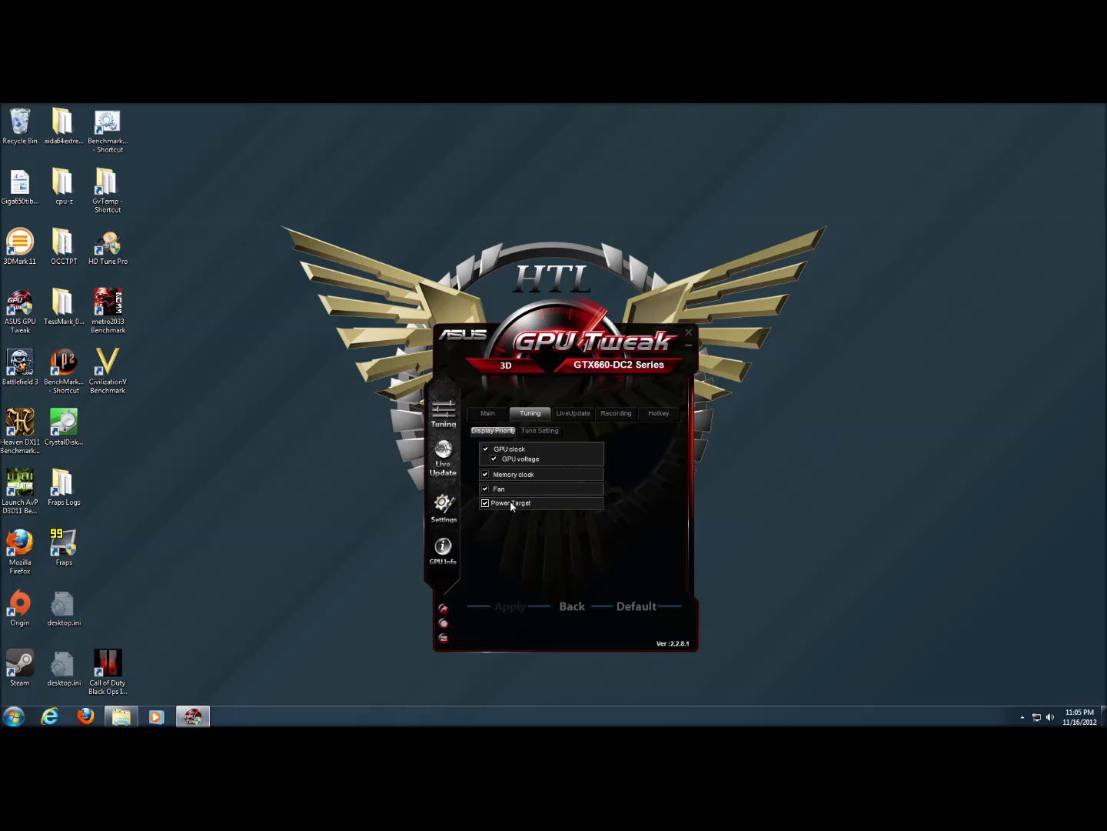
{"action": "left_click", "coordinate": [549, 431]}
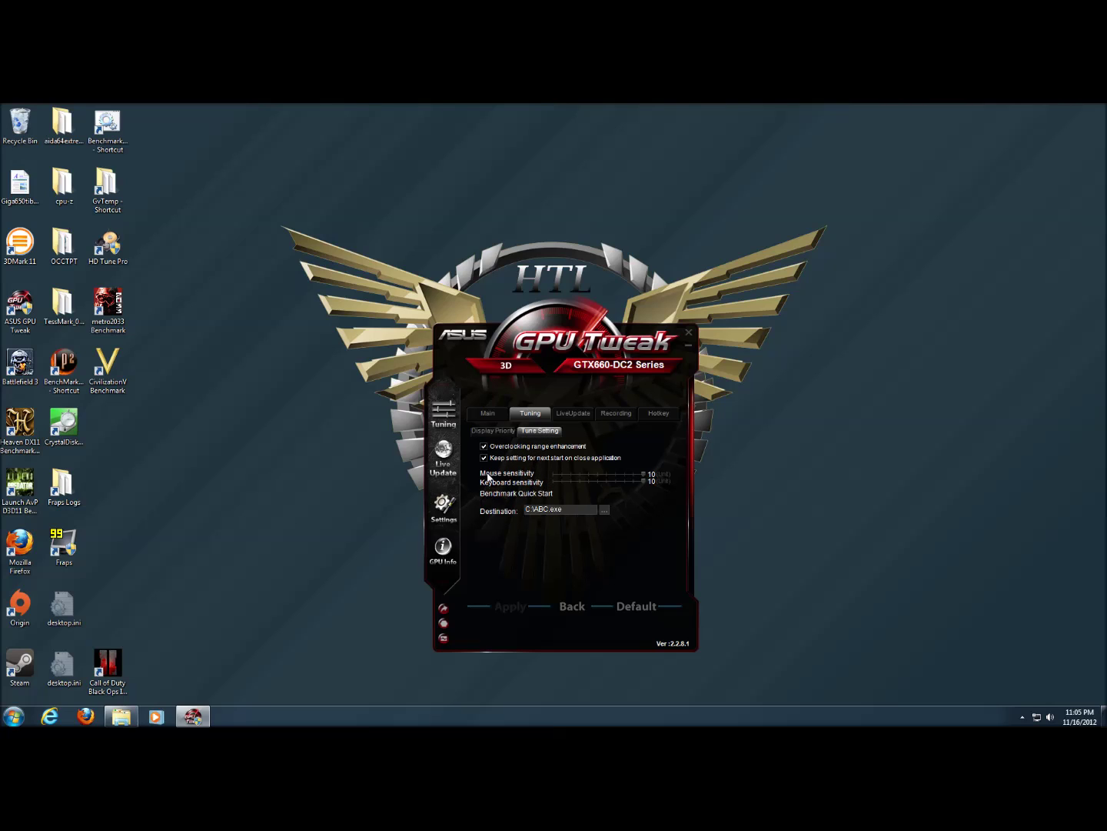
{"action": "left_click", "coordinate": [572, 417]}
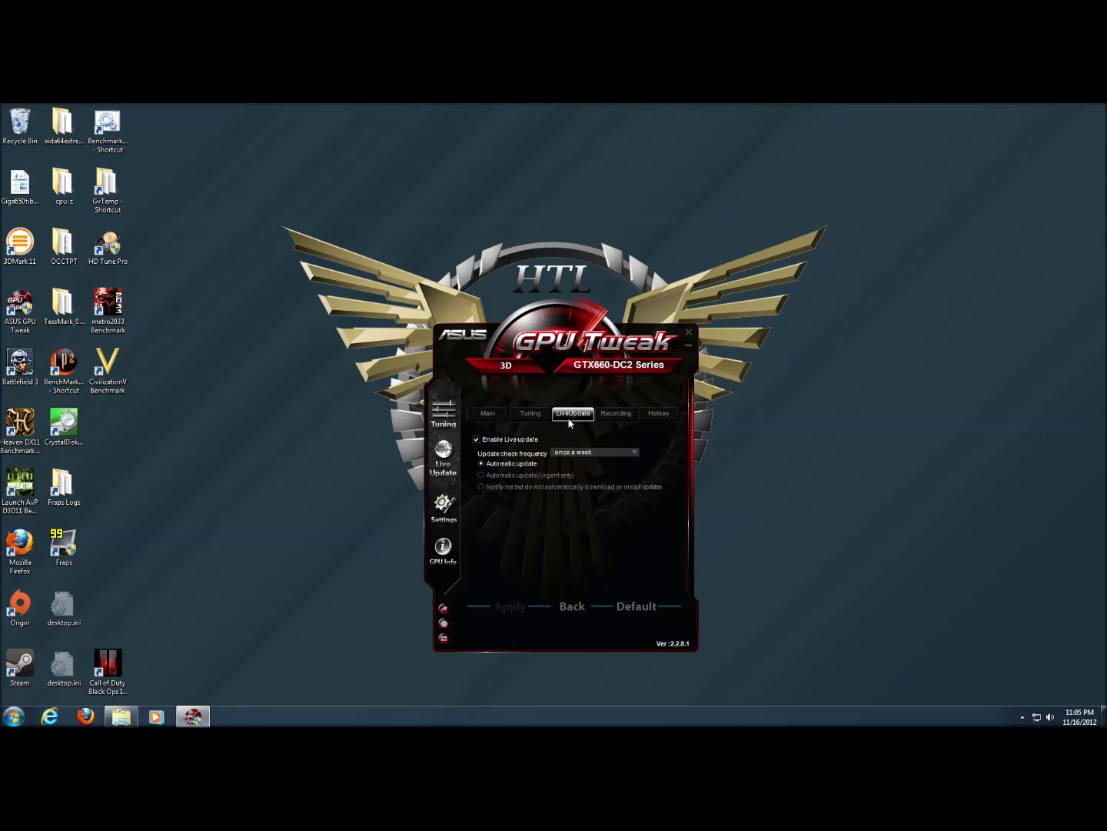
{"action": "left_click", "coordinate": [612, 414]}
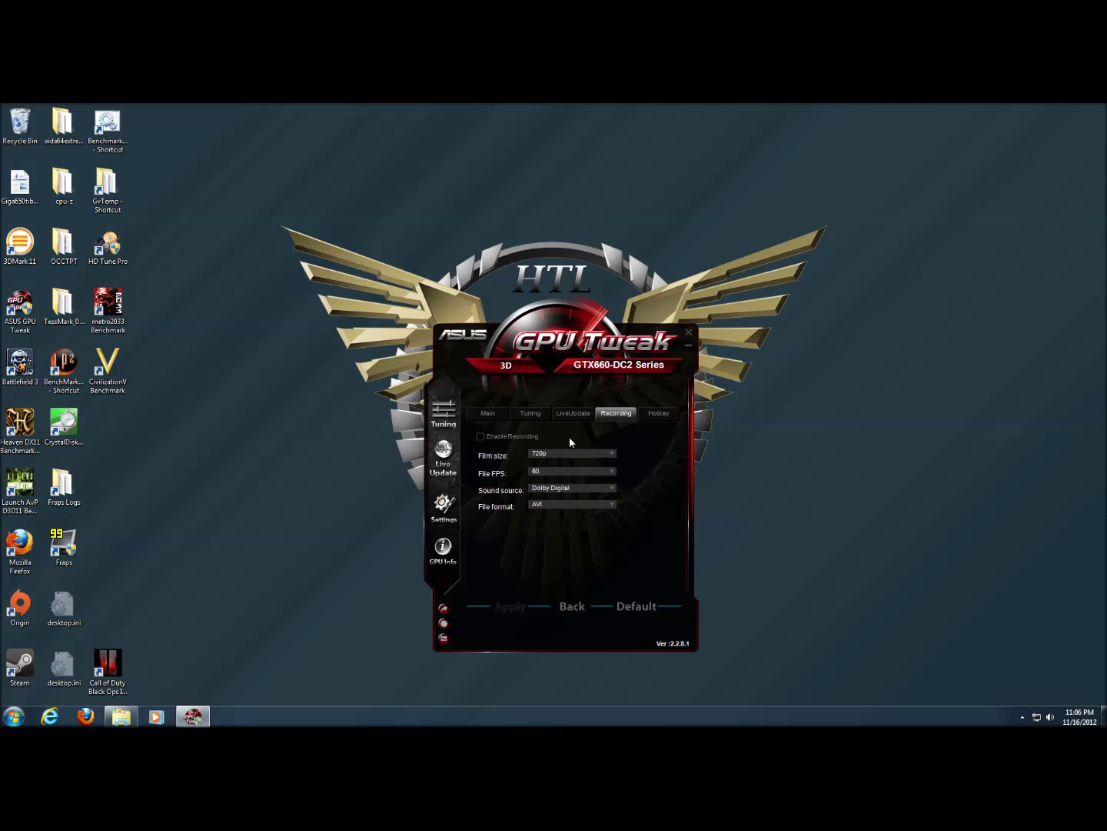
{"action": "left_click", "coordinate": [661, 414]}
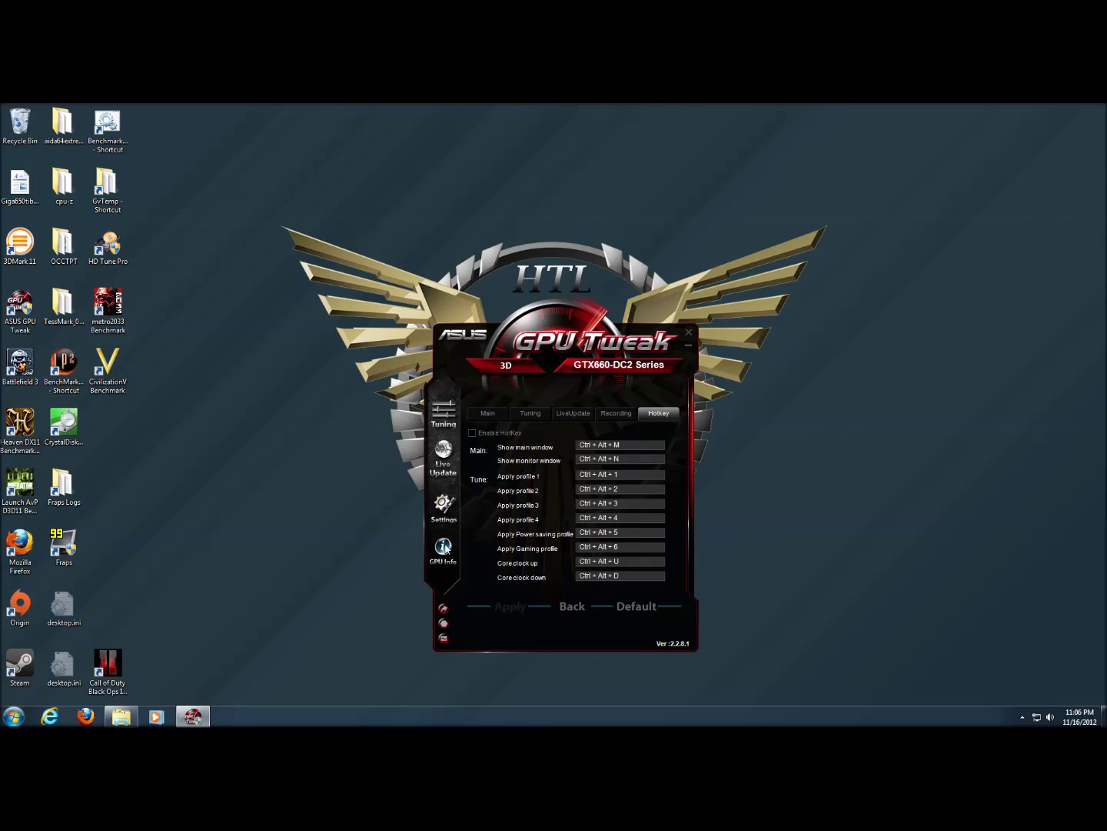
- Check the card in GPU-Z, then return to Tuning showing 1084 MHz boost and 6008 MHz memory
{"action": "left_click", "coordinate": [444, 547]}
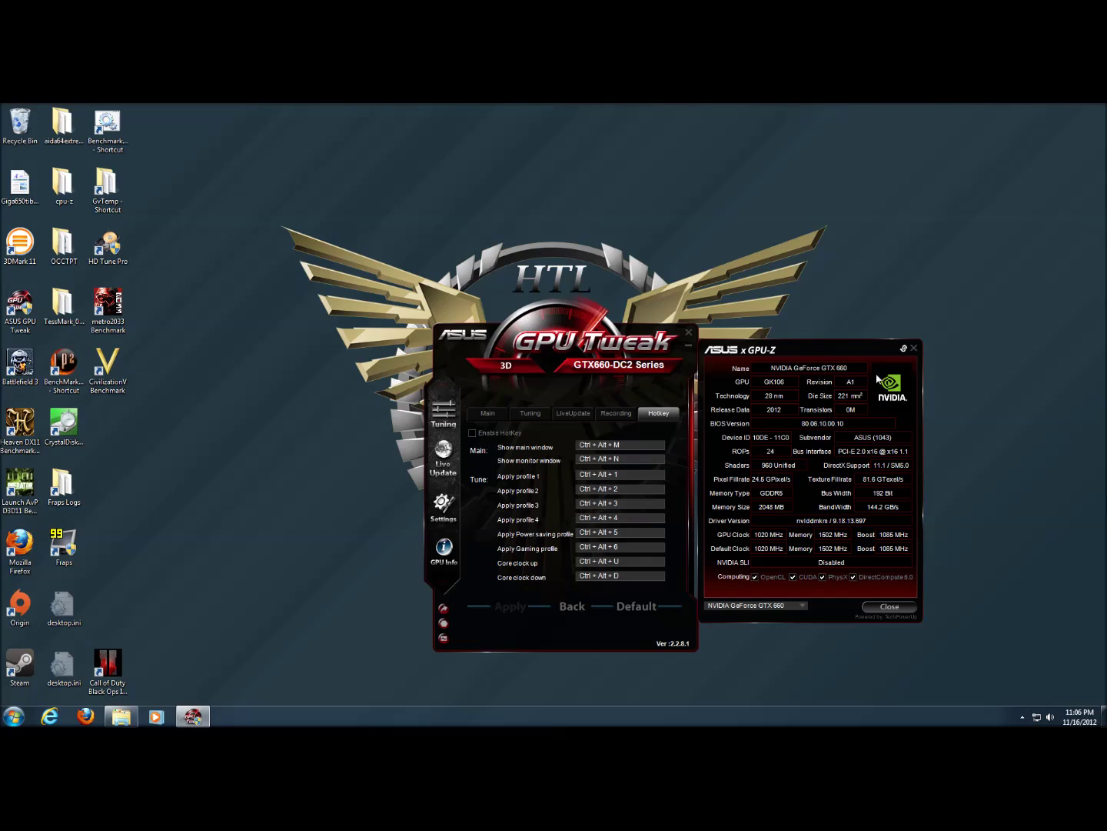
{"action": "left_click", "coordinate": [437, 425]}
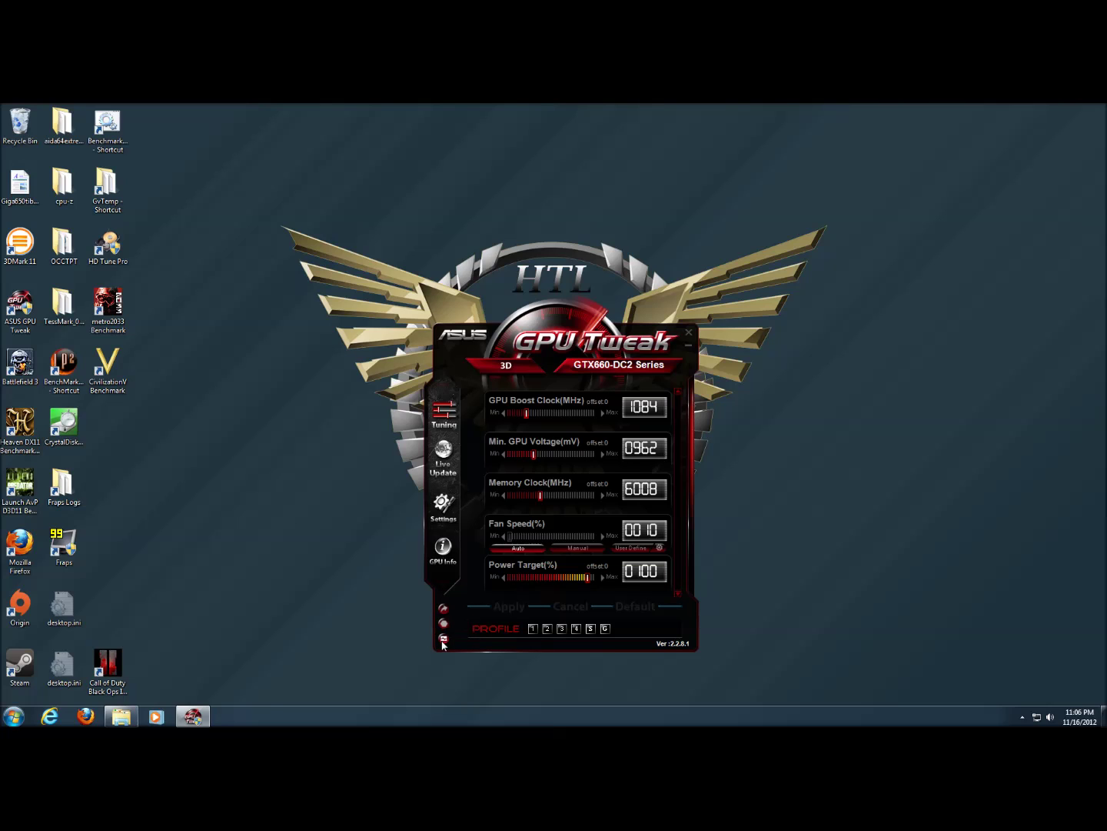
- Show the temperature, usage and voltage monitor graphs, check the monitor settings, and return to the graphs
{"action": "left_click", "coordinate": [416, 630]}
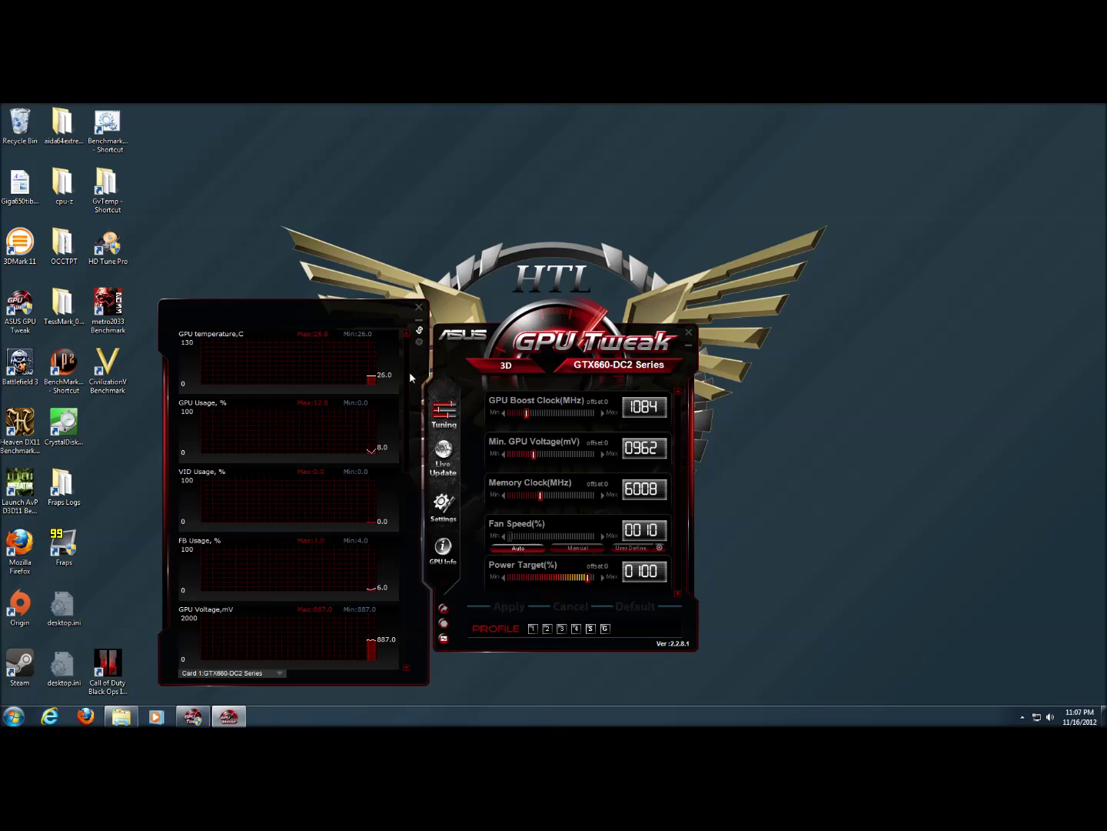
{"action": "left_click_drag", "start_coordinate": [405, 385], "coordinate": [419, 347]}
{"action": "left_click", "coordinate": [419, 342]}
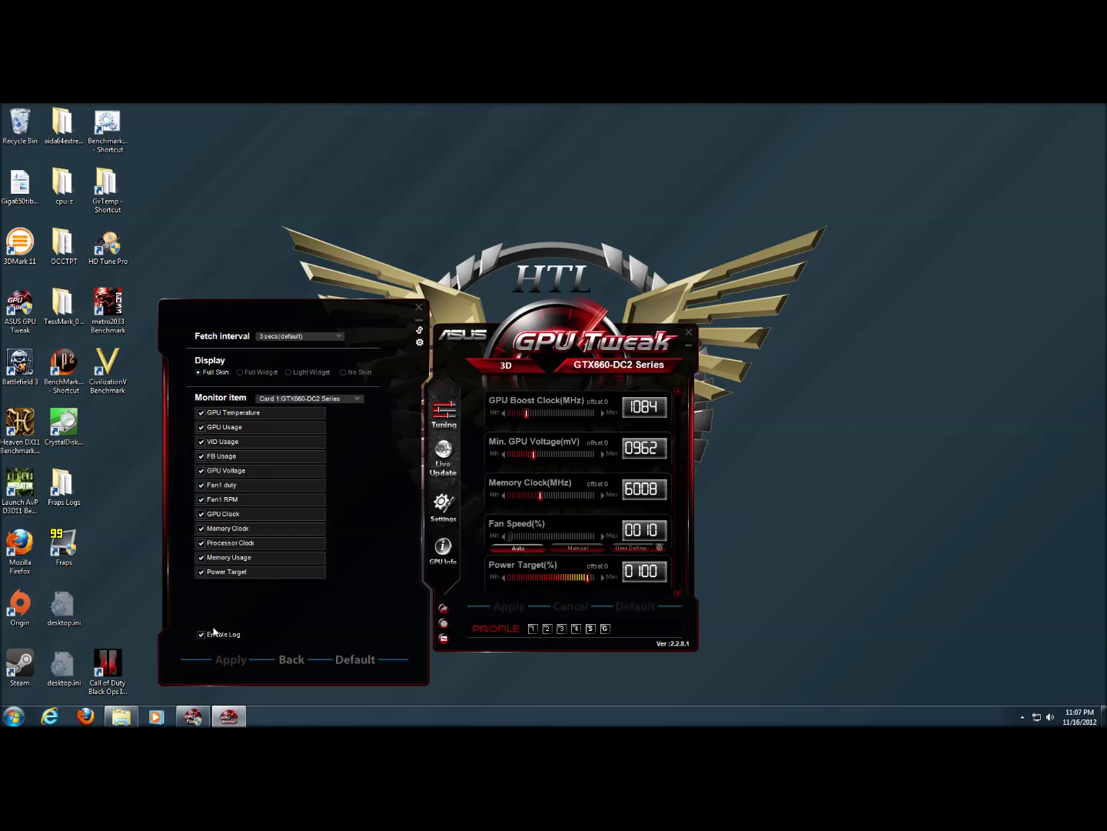
{"action": "left_click", "coordinate": [275, 659]}
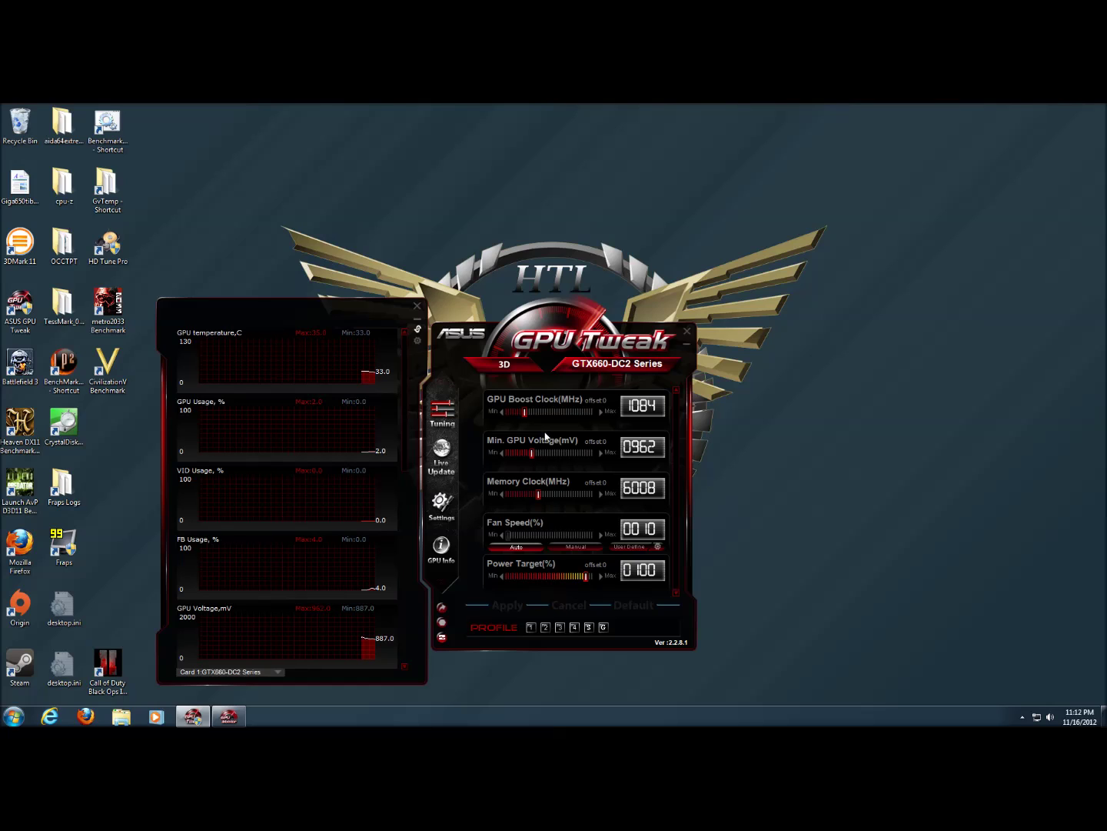
- Load profile 3's overclock (1194 MHz boost, 6108 MHz memory, 110% power target) and select 3DMark 11
{"action": "left_click", "coordinate": [560, 628]}
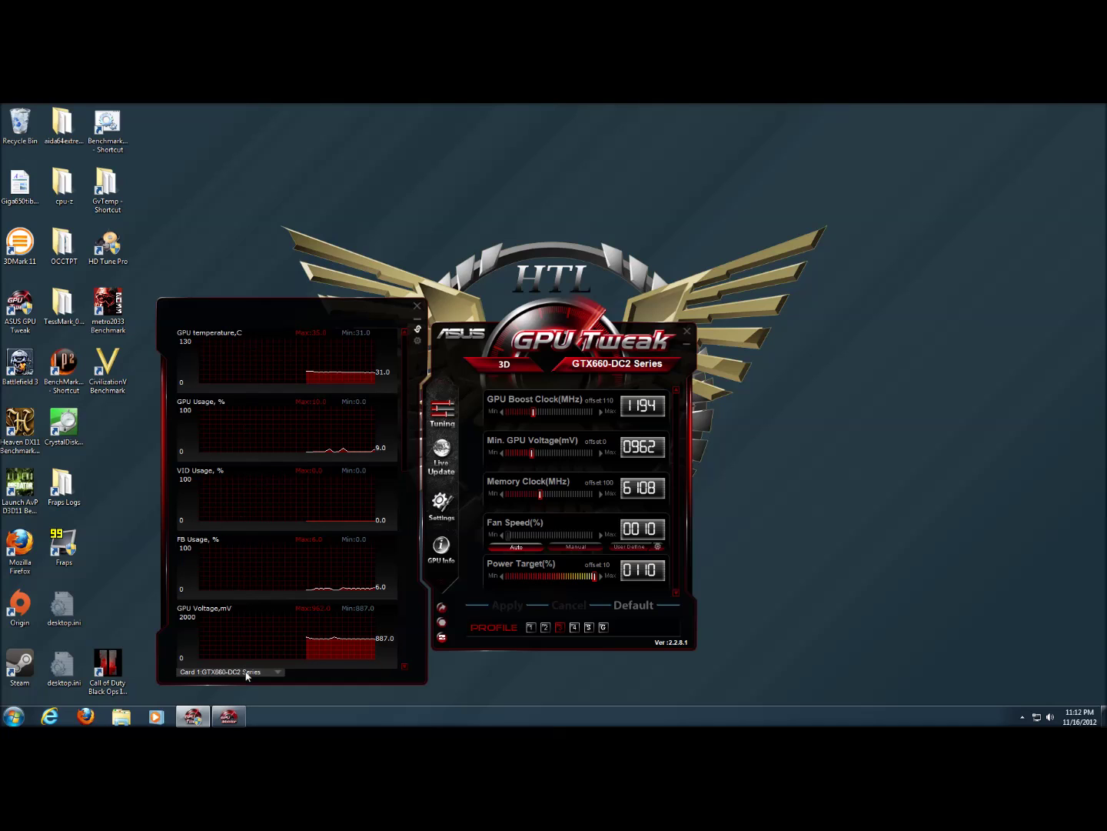
{"action": "left_click", "coordinate": [35, 248]}
- Launch 3DMark 11, move its window to the upper right, and start a custom run
{"action": "double_click", "coordinate": [35, 248]}
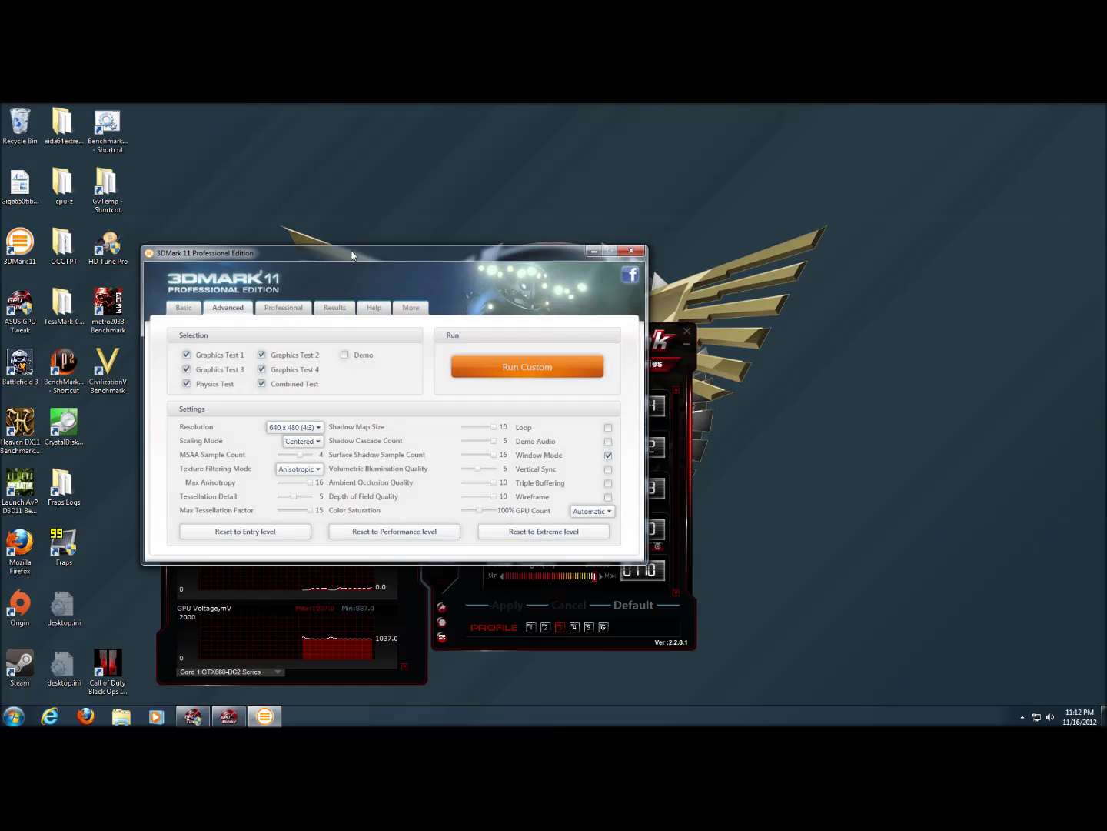
{"action": "left_click_drag", "start_coordinate": [351, 255], "coordinate": [660, 240]}
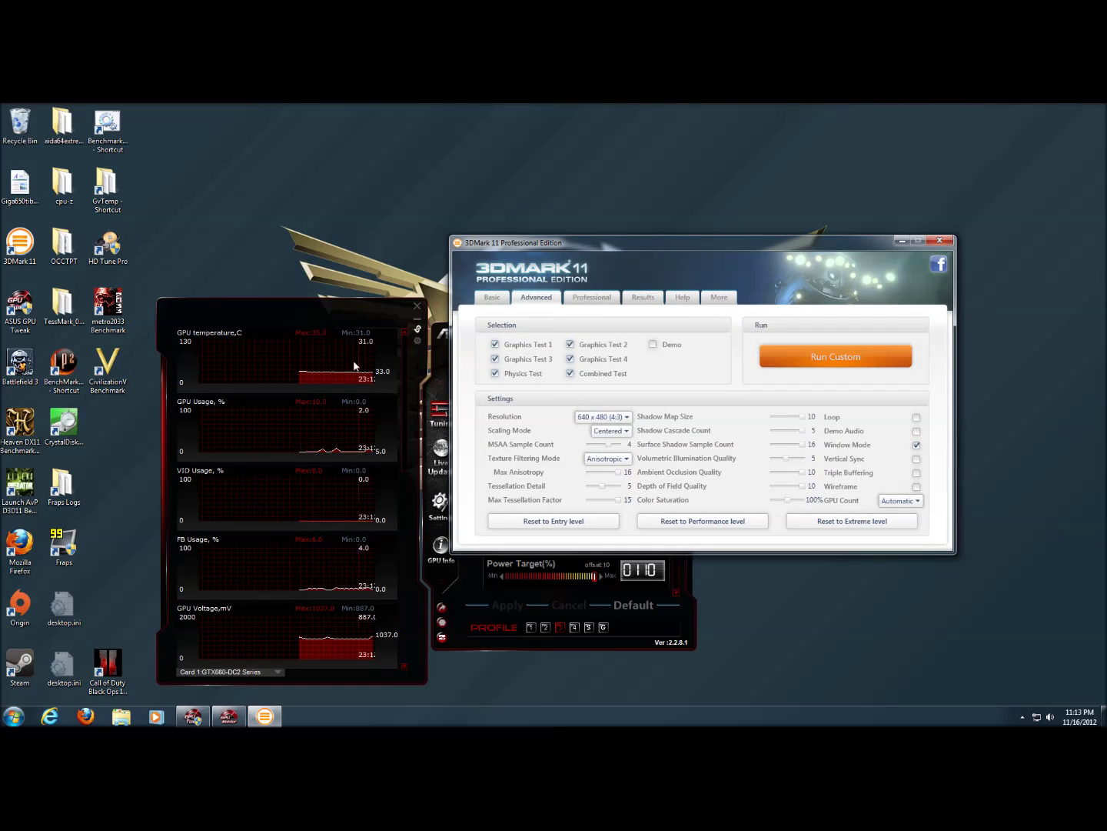
{"action": "left_click", "coordinate": [804, 359]}
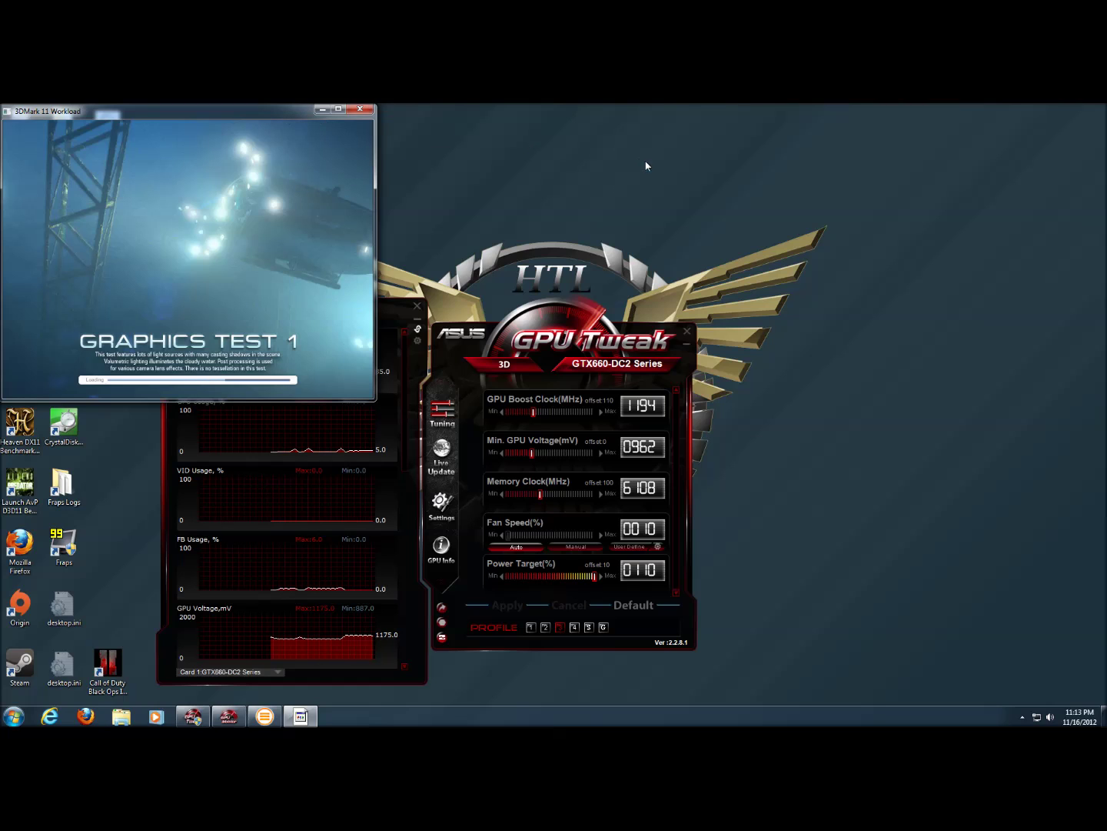
- Keep the 3DMark workload window at centre-right beside the graphs, then close it
{"action": "left_click_drag", "start_coordinate": [646, 166], "coordinate": [756, 234]}
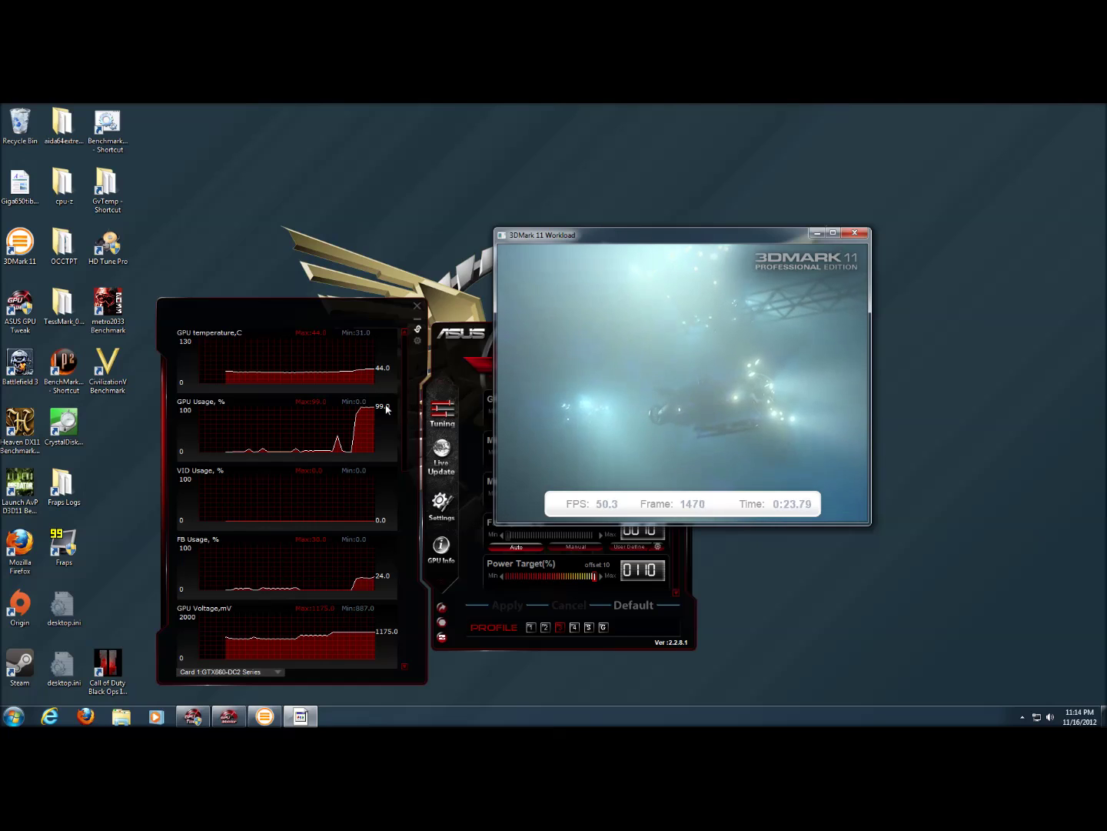
{"action": "mouse_move", "coordinate": [365, 426]}
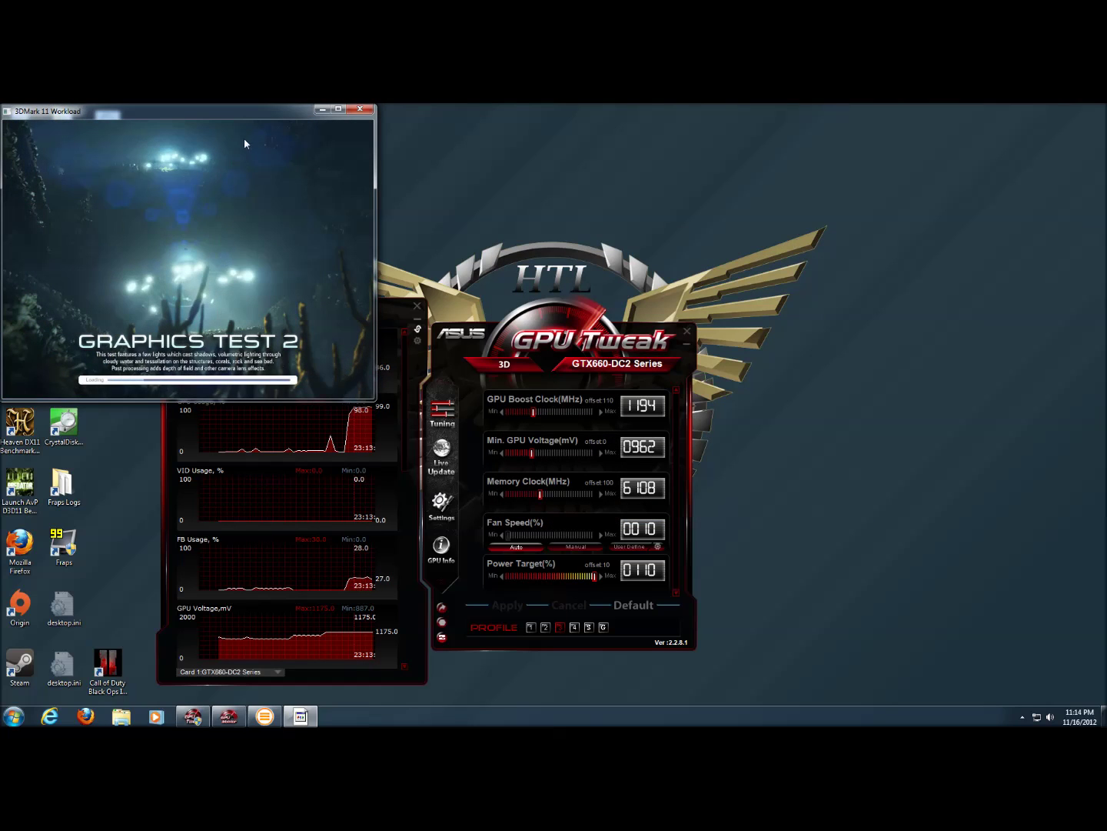
{"action": "left_click_drag", "start_coordinate": [246, 115], "coordinate": [774, 237]}
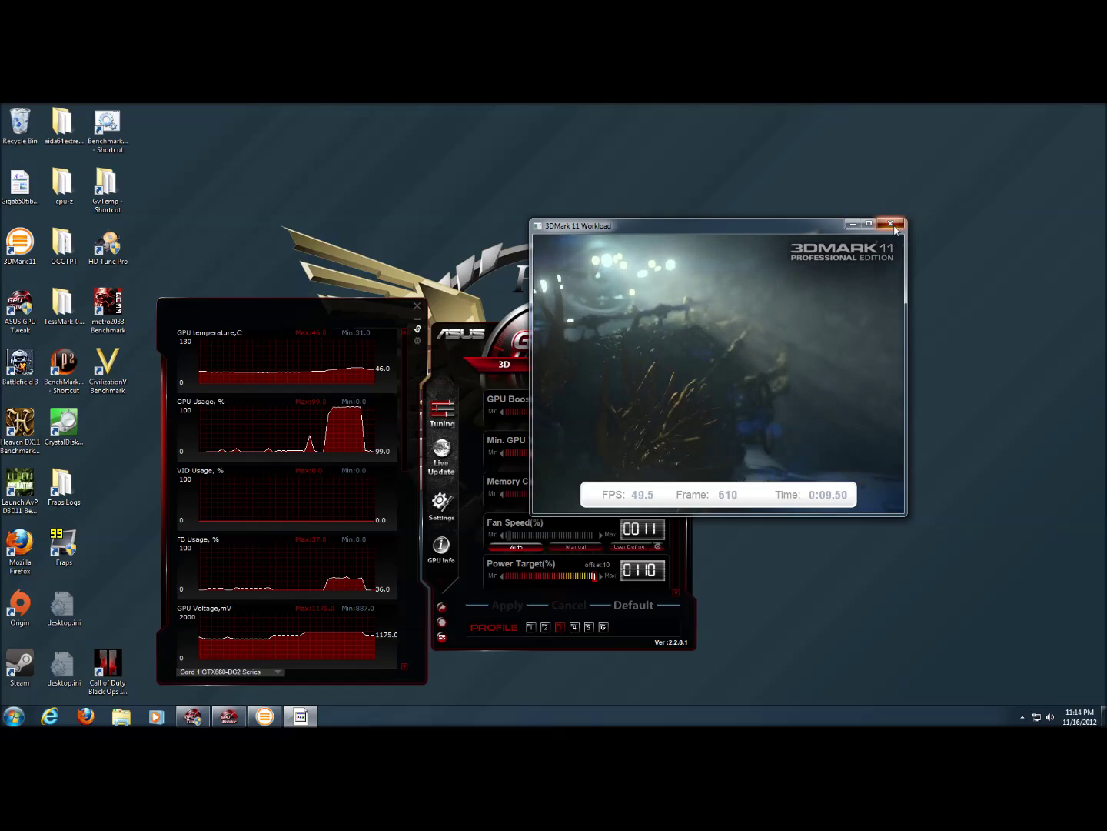
{"action": "left_click", "coordinate": [892, 225]}
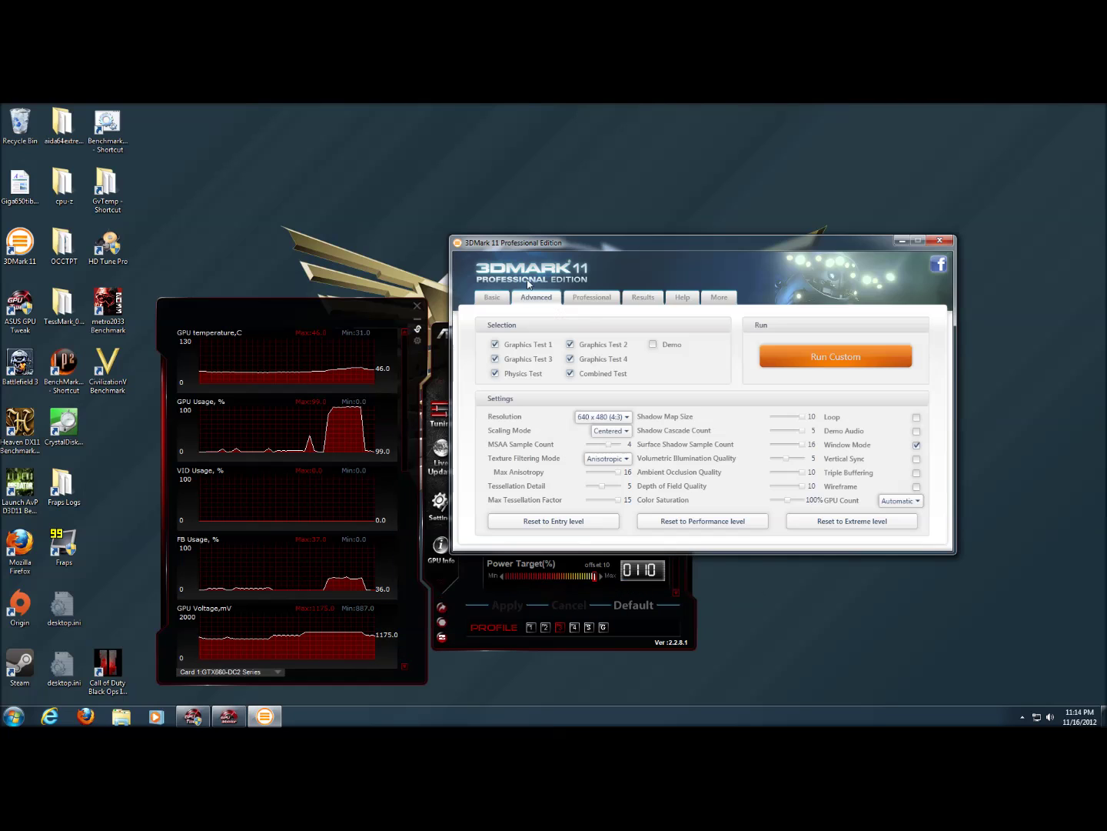
- Quit 3DMark 11 and launch the Unigine Heaven DX11 Benchmark 3.0
{"action": "left_click", "coordinate": [940, 240]}
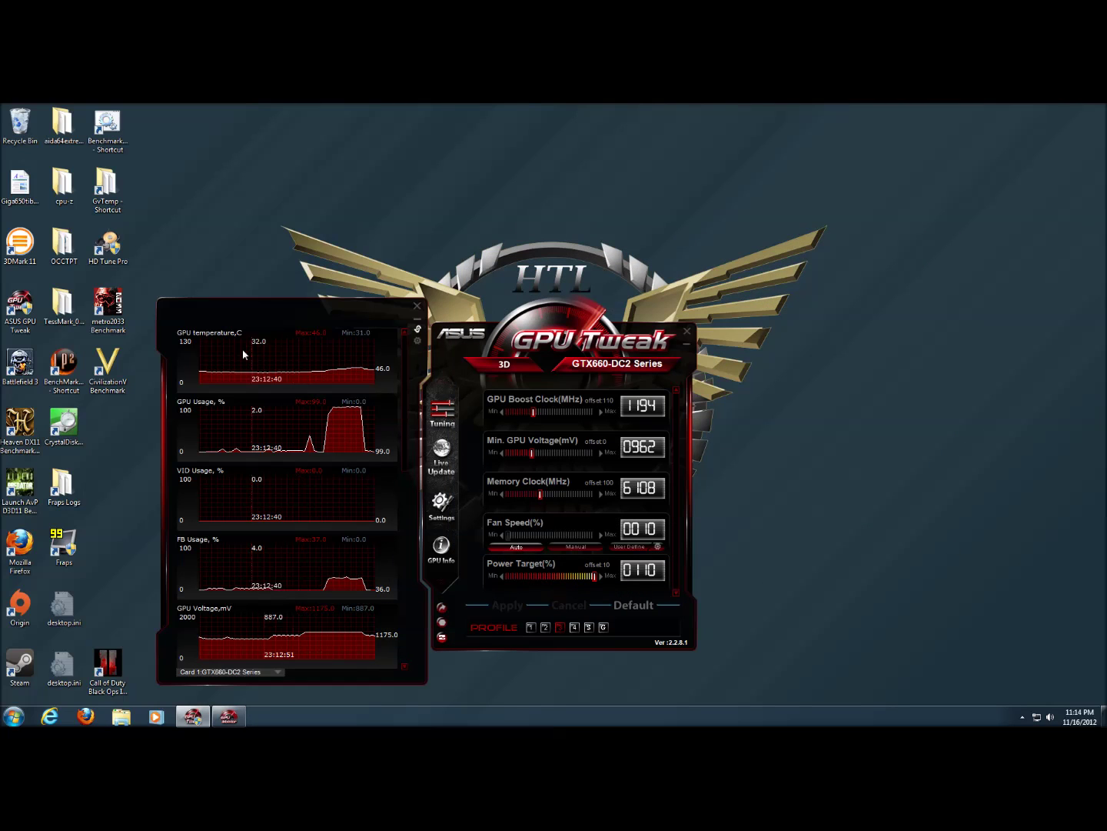
{"action": "double_click", "coordinate": [29, 422]}
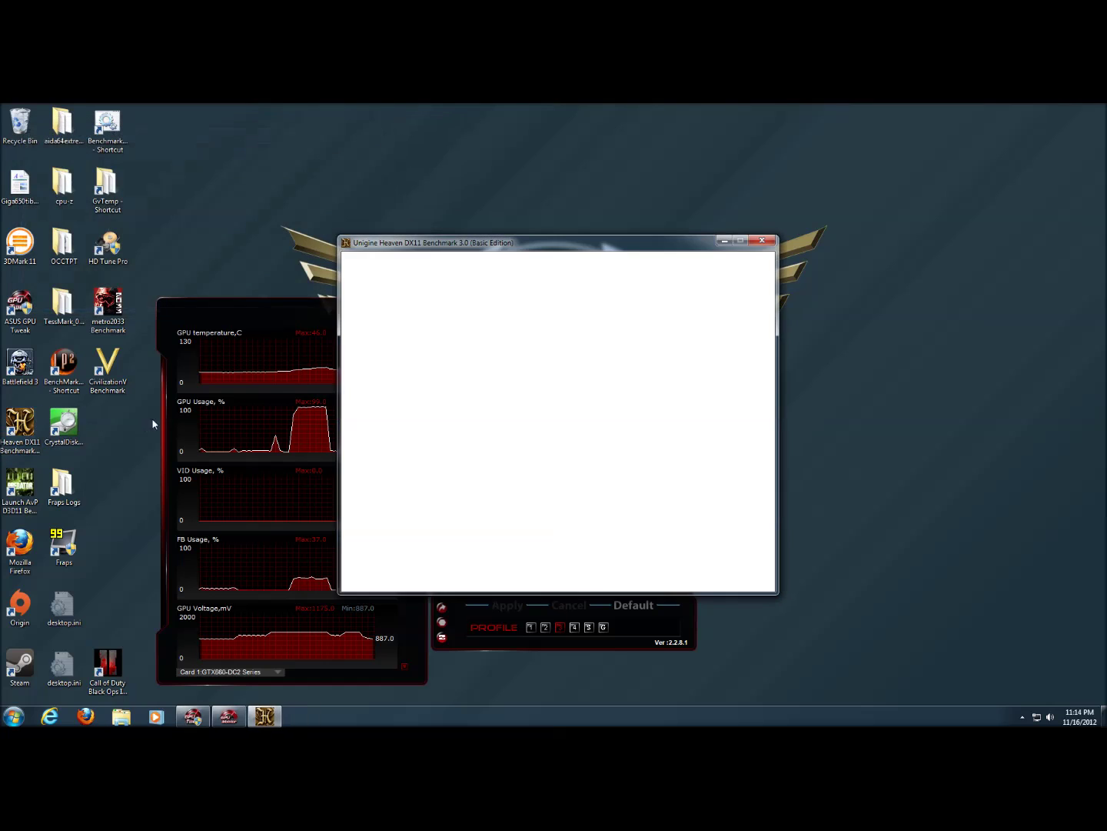
- Move the Heaven launcher up beside the GPU graphs, choose 4x anti-aliasing, and keep resolution at System
{"action": "left_click_drag", "start_coordinate": [538, 244], "coordinate": [669, 196]}
{"action": "left_click", "coordinate": [848, 324]}
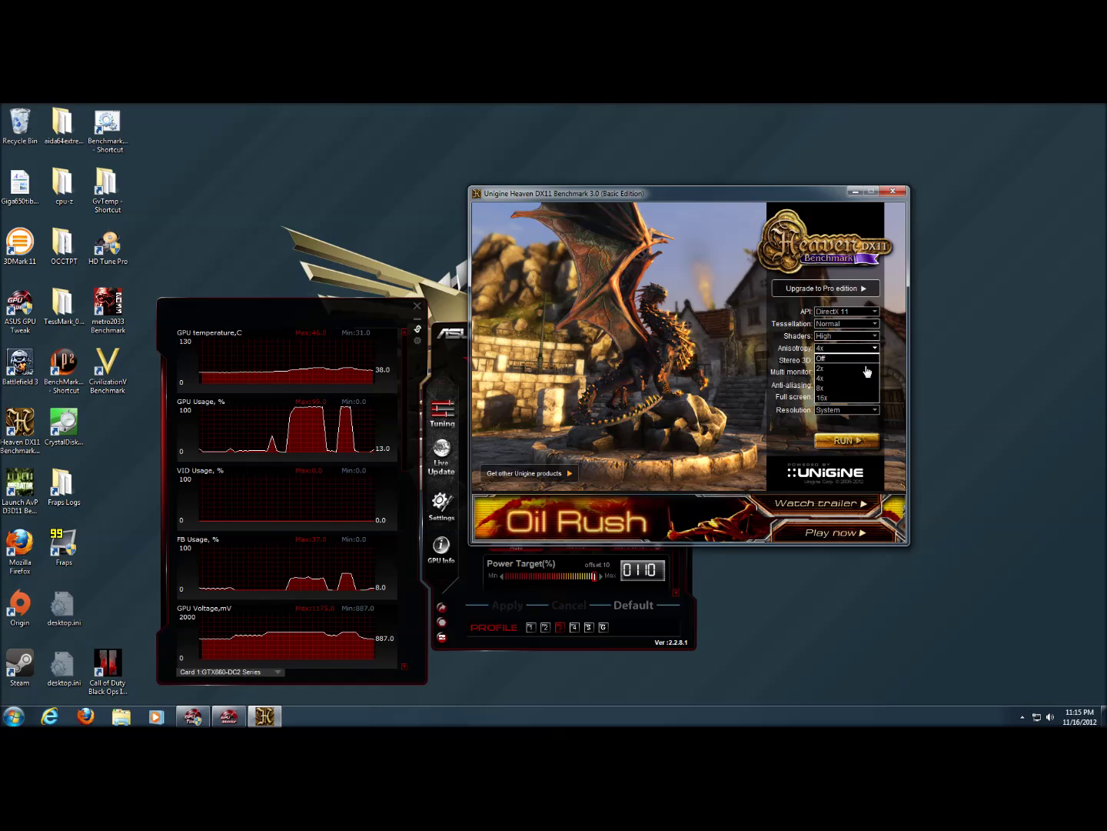
{"action": "left_click", "coordinate": [841, 416]}
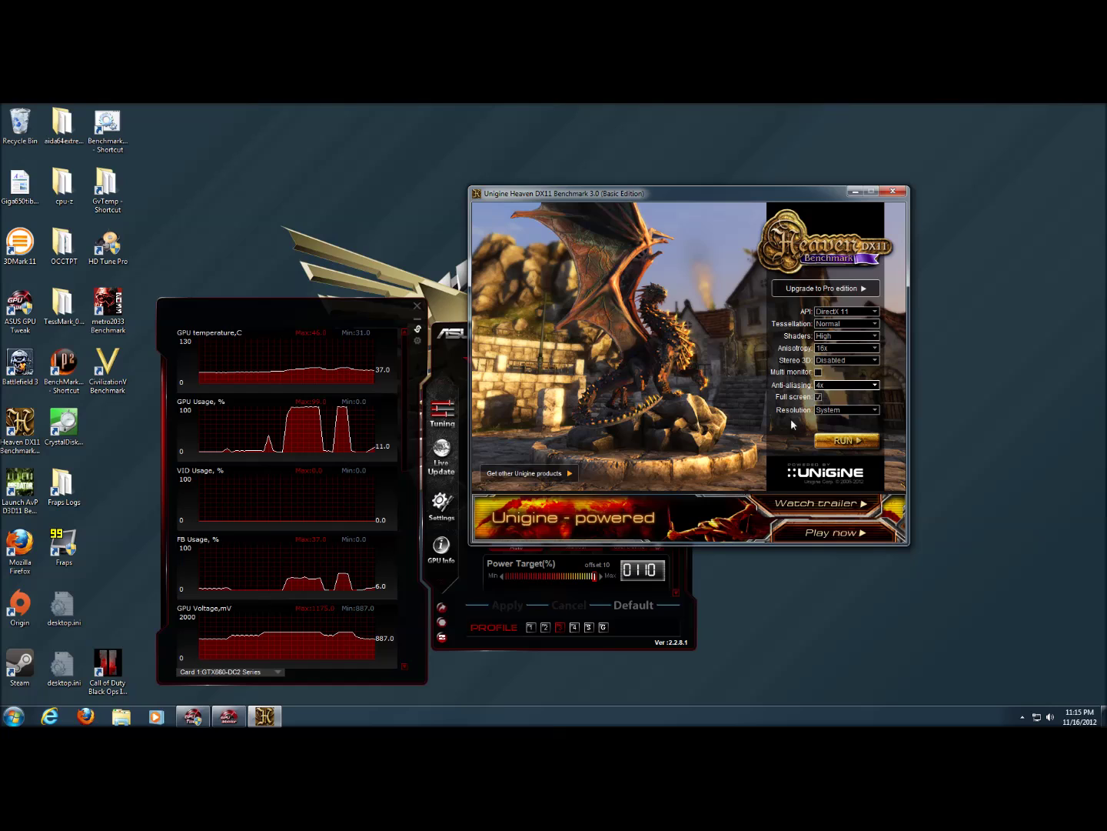
{"action": "left_click", "coordinate": [834, 410]}
{"action": "left_click", "coordinate": [834, 412]}
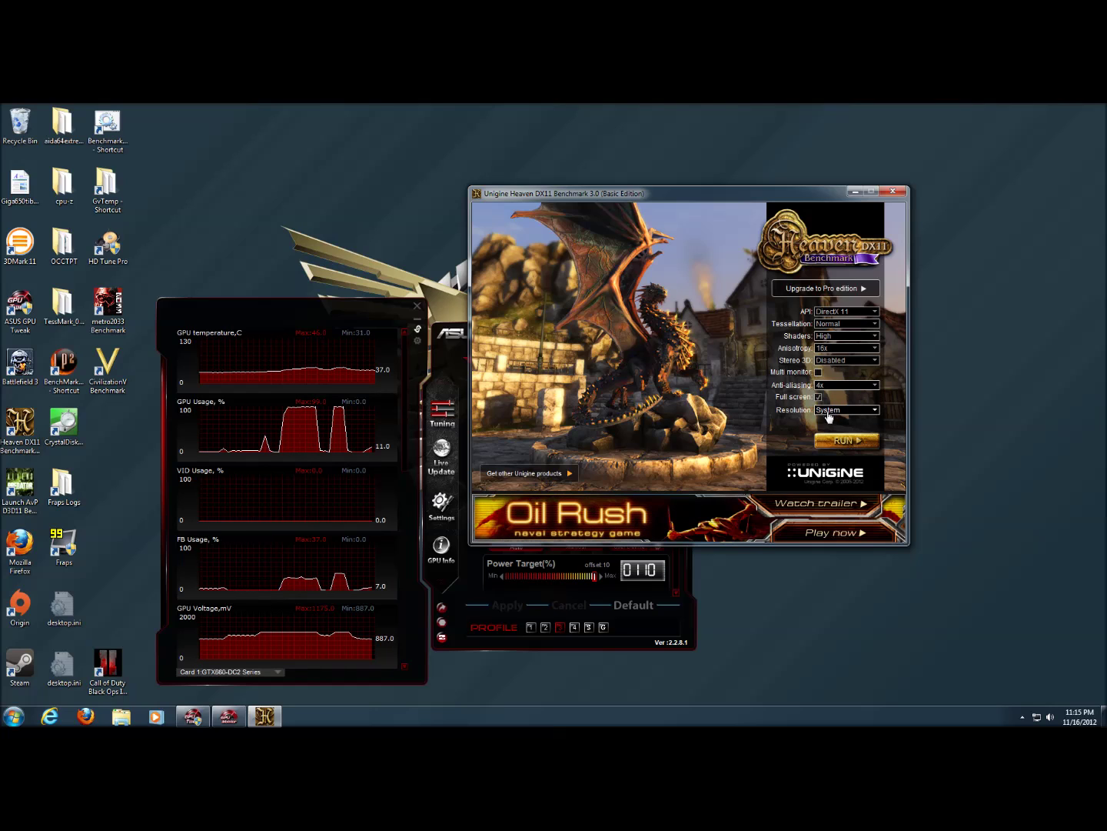
{"action": "left_click", "coordinate": [854, 412]}
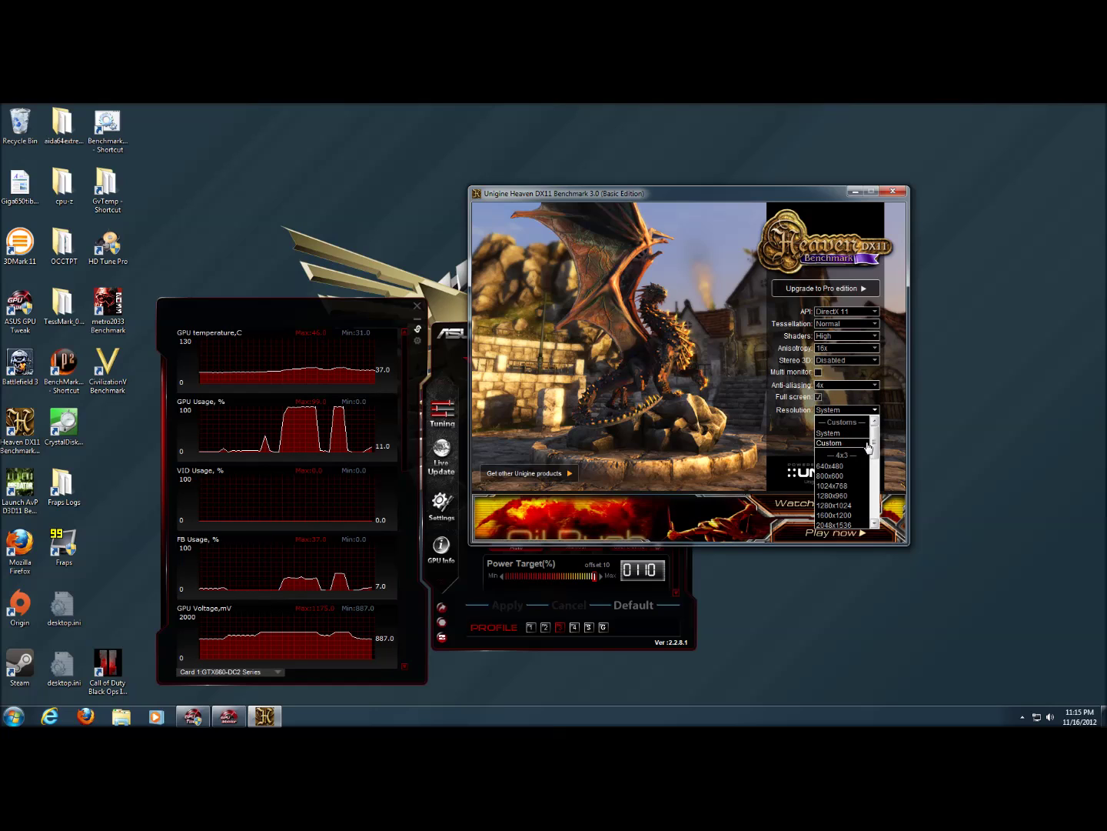
{"action": "left_click_drag", "start_coordinate": [875, 442], "coordinate": [874, 492]}
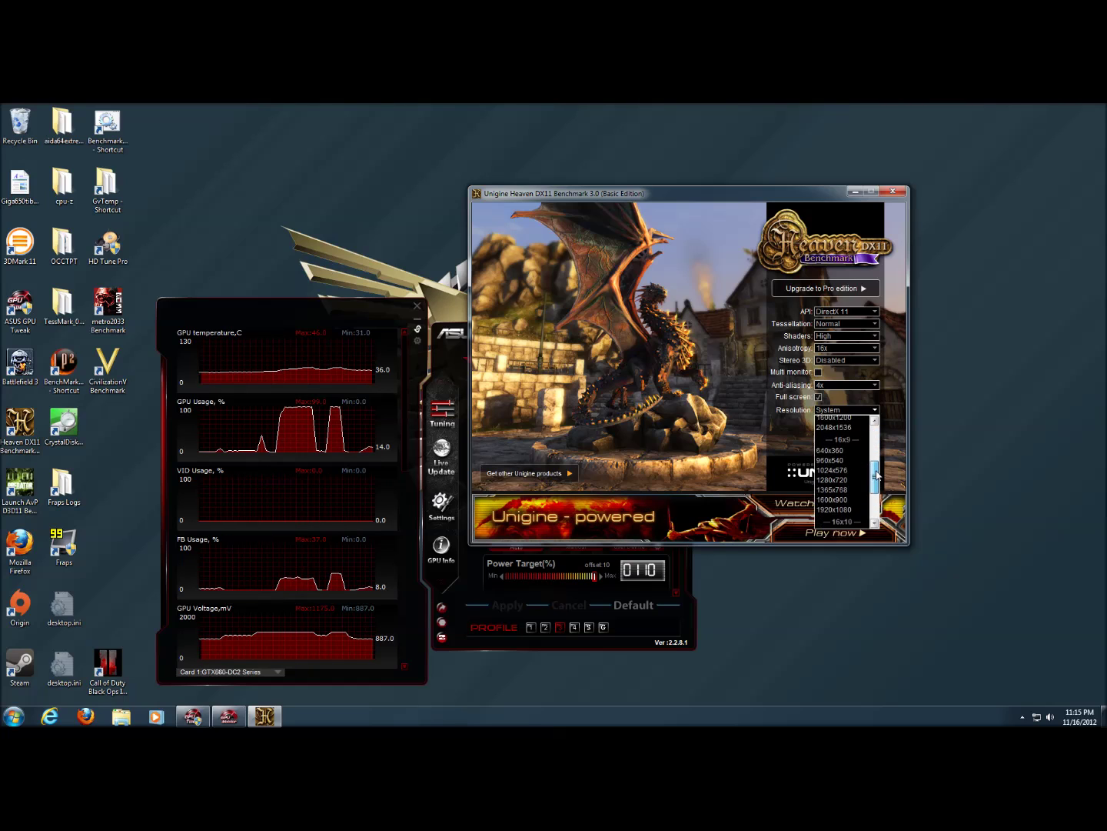
{"action": "left_click", "coordinate": [828, 433]}
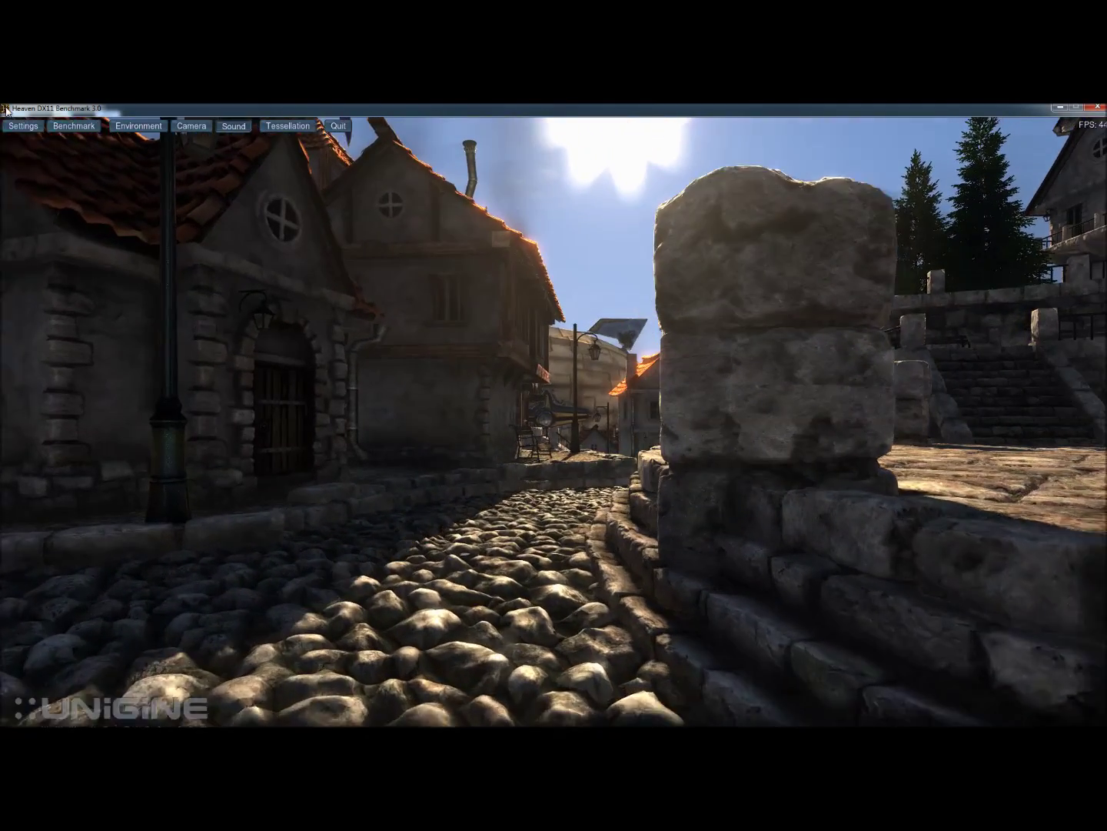
{"action": "left_click", "coordinate": [23, 125]}
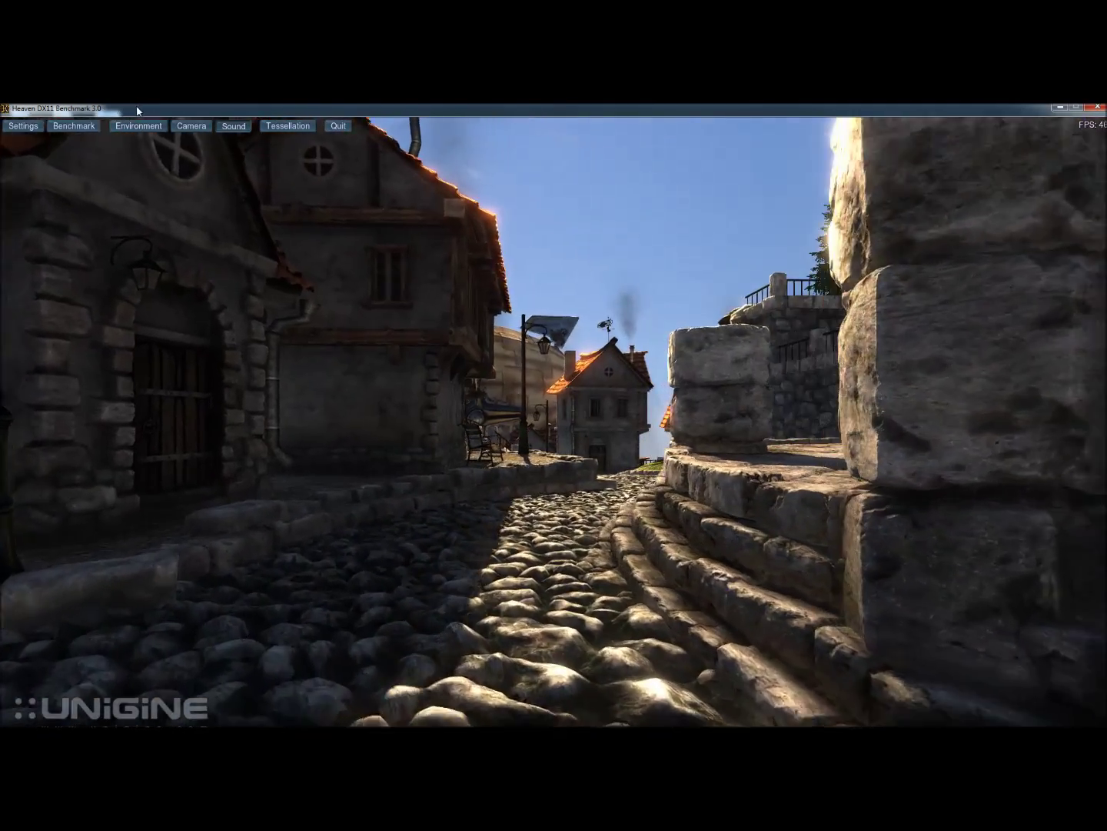
{"action": "left_click_drag", "start_coordinate": [136, 106], "coordinate": [167, 109]}
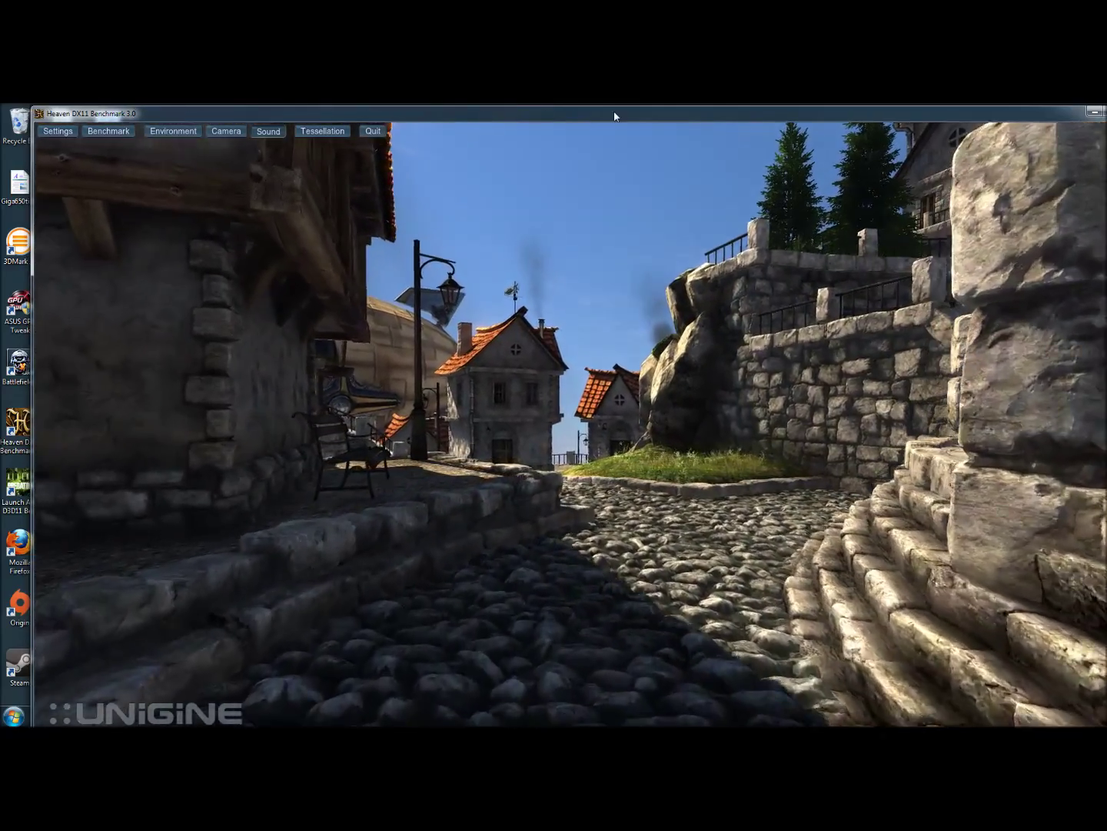
{"action": "left_click_drag", "start_coordinate": [611, 114], "coordinate": [545, 118]}
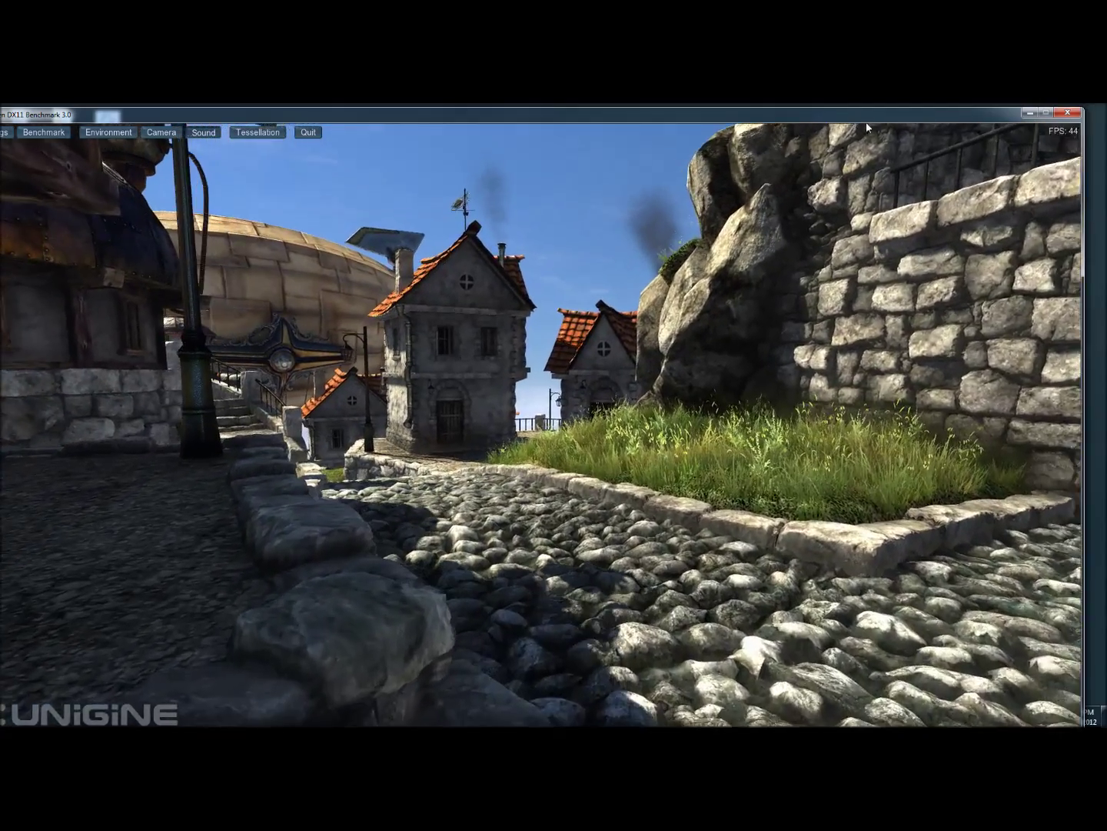
{"action": "left_click_drag", "start_coordinate": [654, 116], "coordinate": [876, 104]}
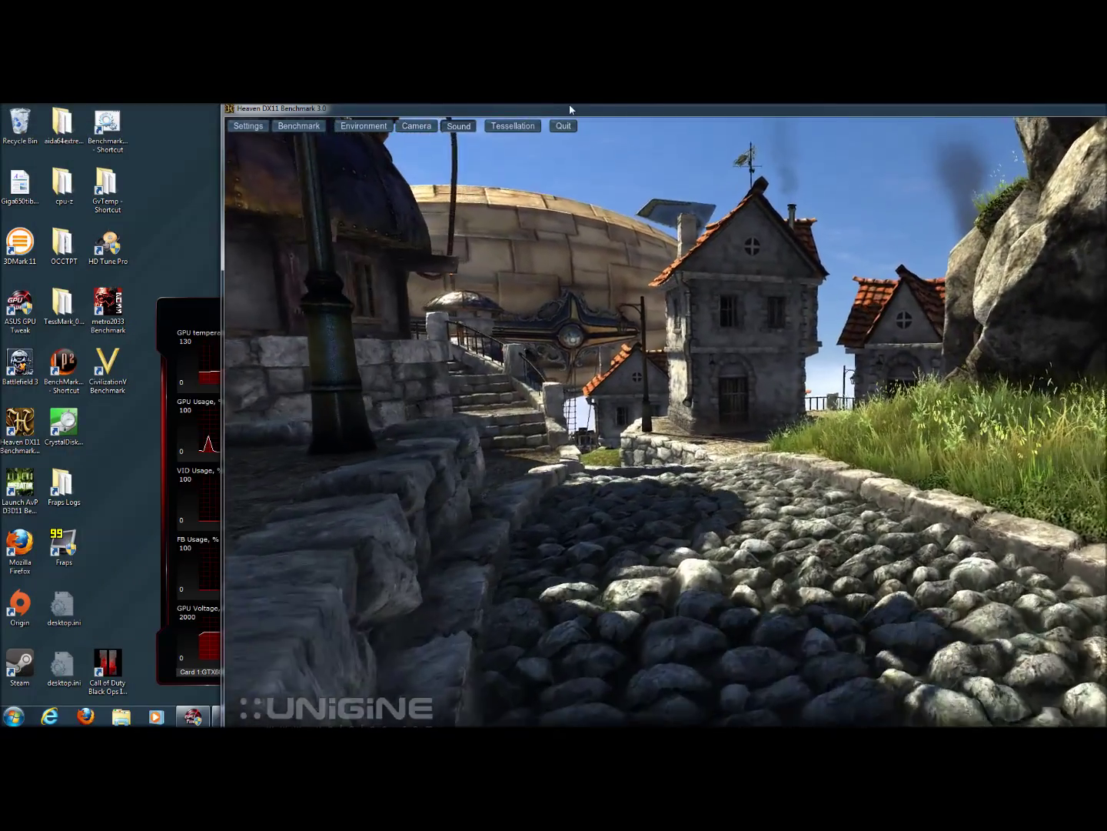
{"action": "left_click_drag", "start_coordinate": [569, 104], "coordinate": [408, 637]}
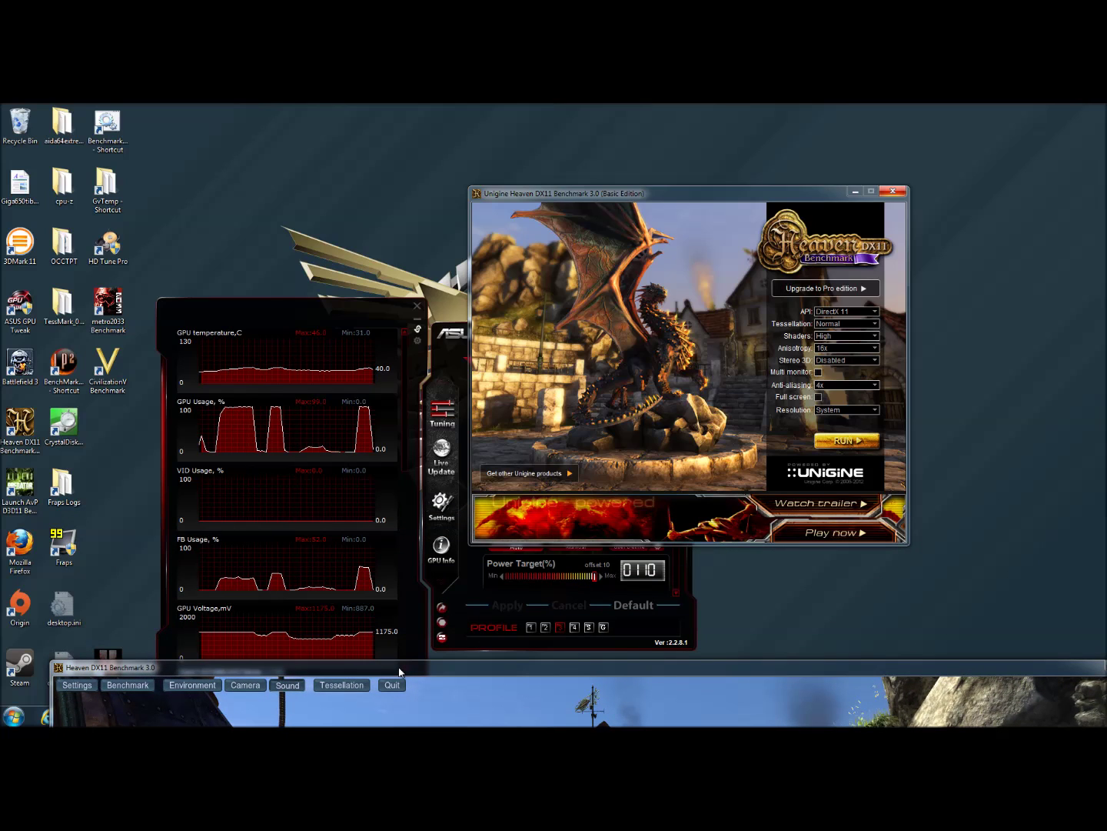
{"action": "left_click_drag", "start_coordinate": [399, 656], "coordinate": [400, 560]}
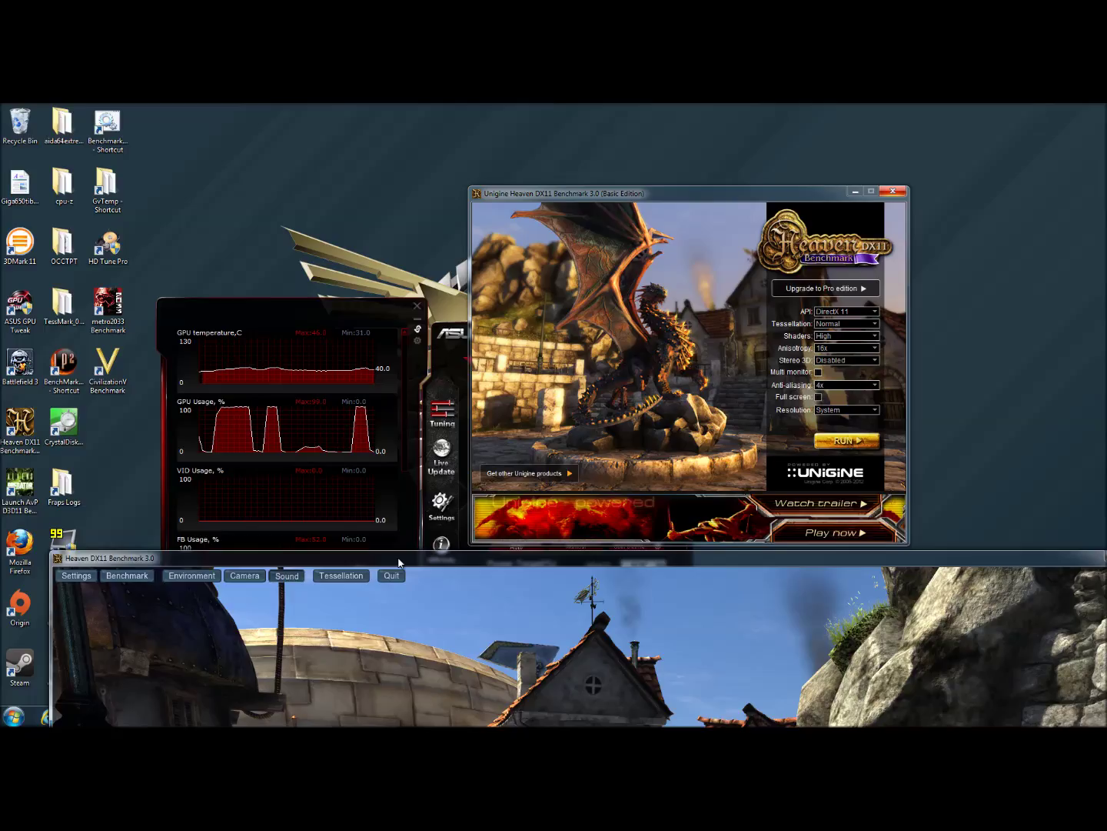
{"action": "left_click_drag", "start_coordinate": [398, 562], "coordinate": [309, 116]}
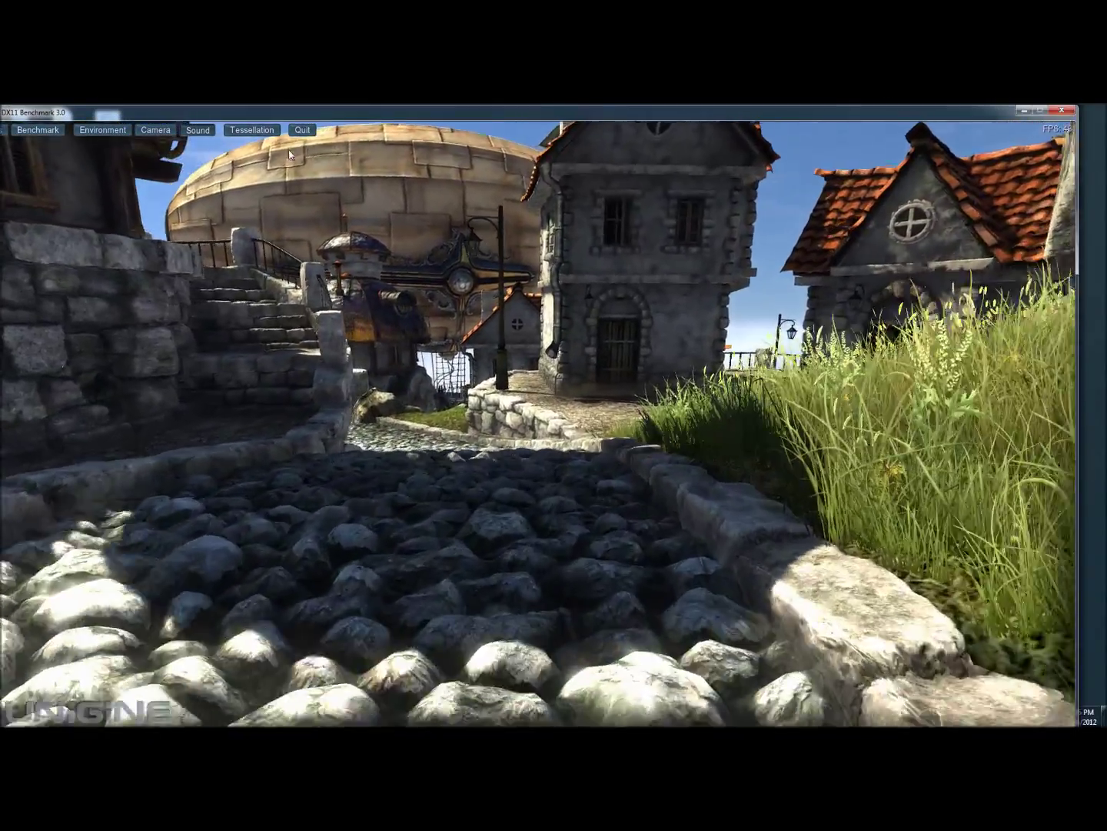
- Start the timed Heaven benchmark run with F9
{"action": "key", "text": "F9"}
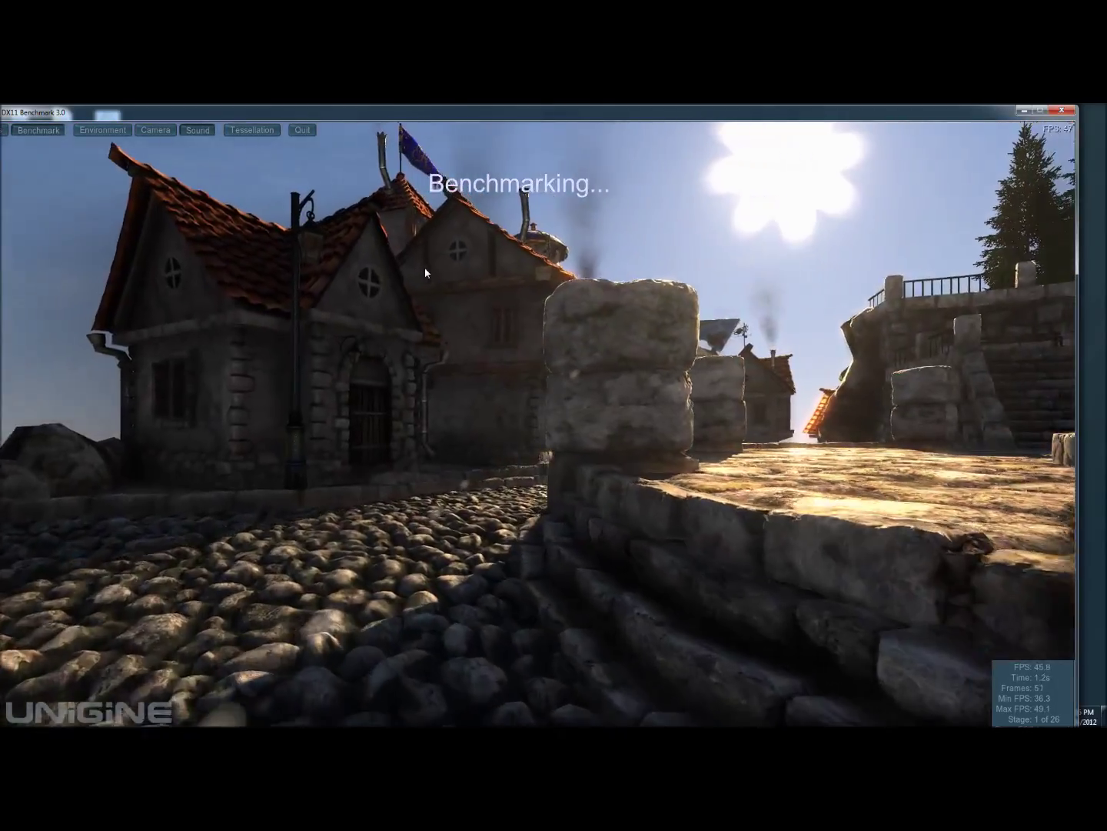